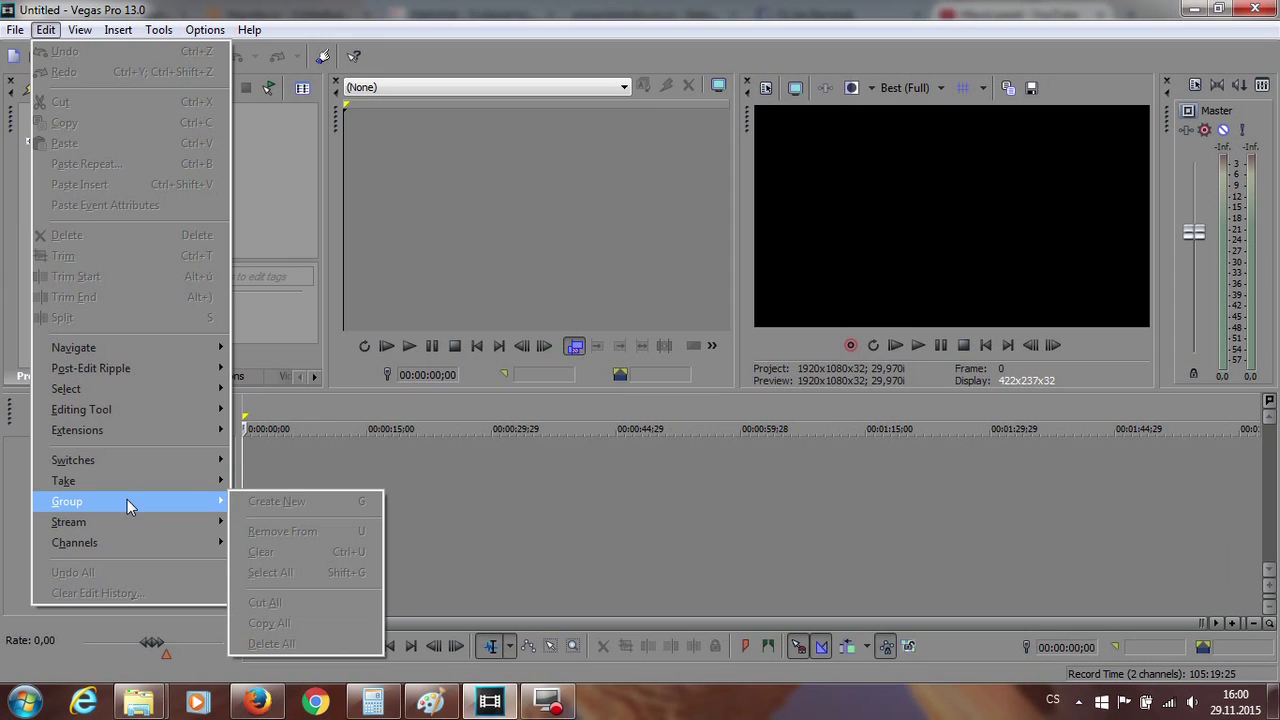
{"action": "mouse_move", "coordinate": [128, 517]}
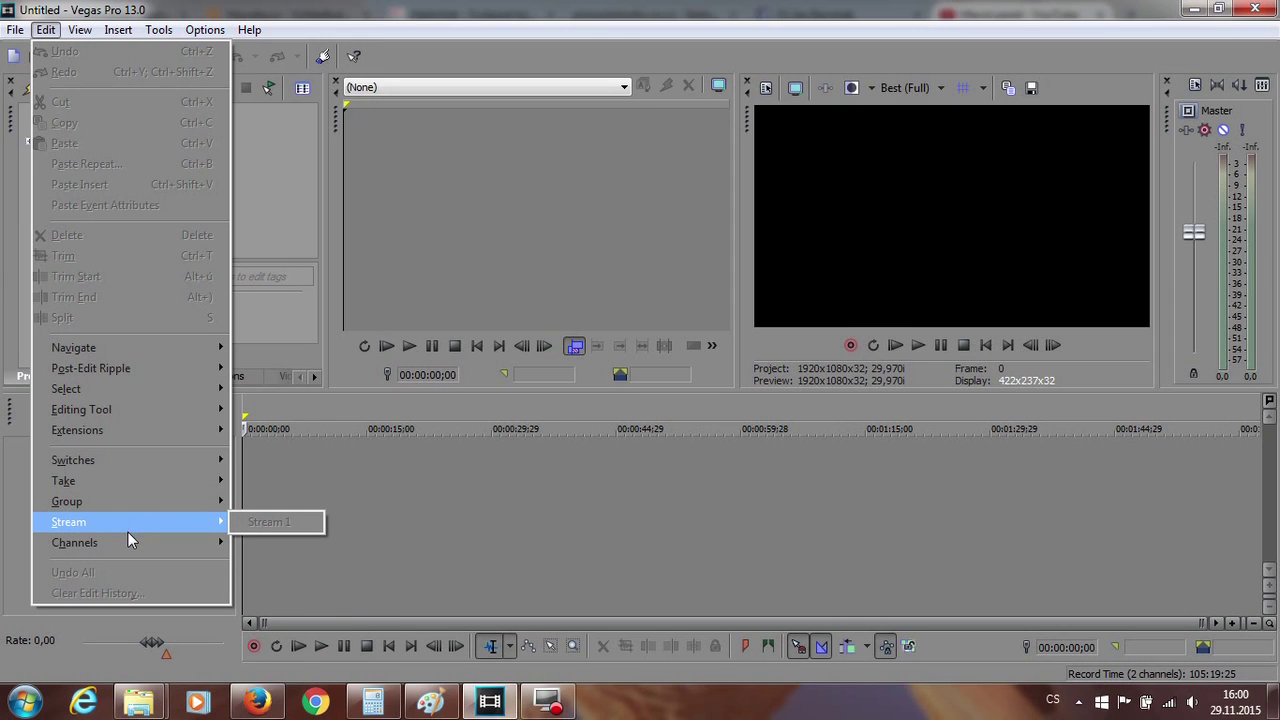
{"action": "mouse_move", "coordinate": [78, 33]}
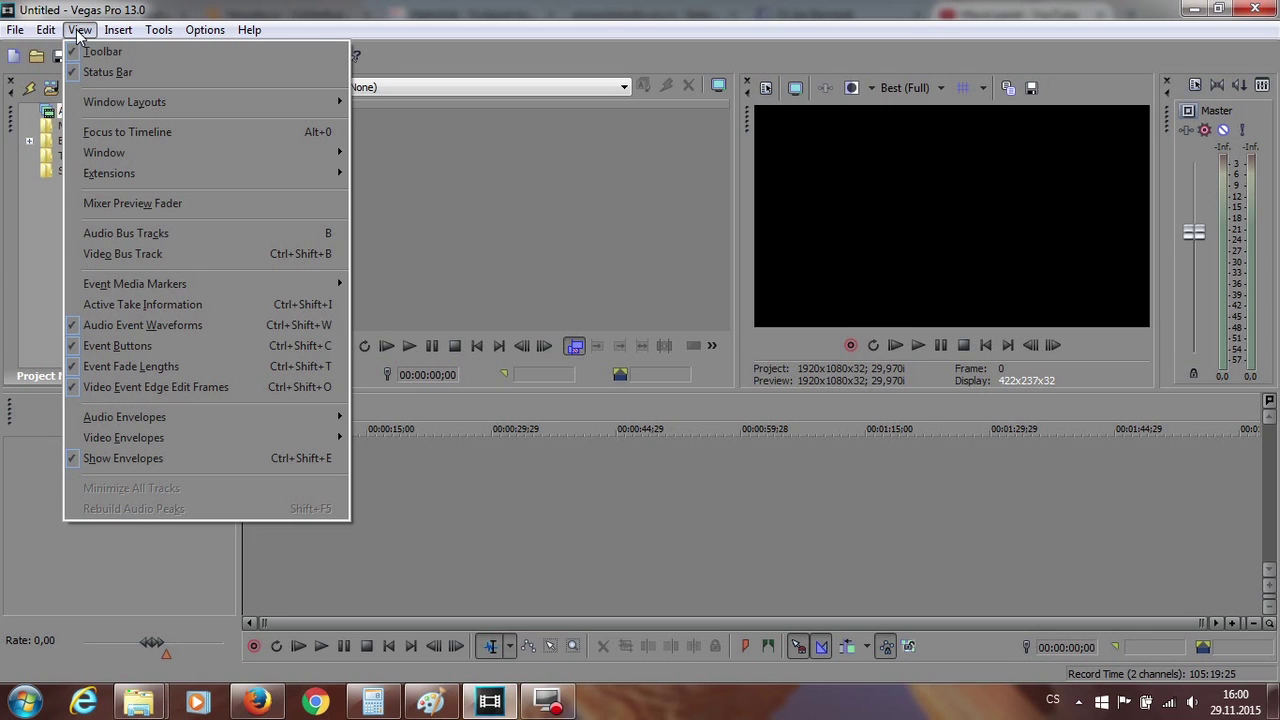
{"action": "mouse_move", "coordinate": [106, 106]}
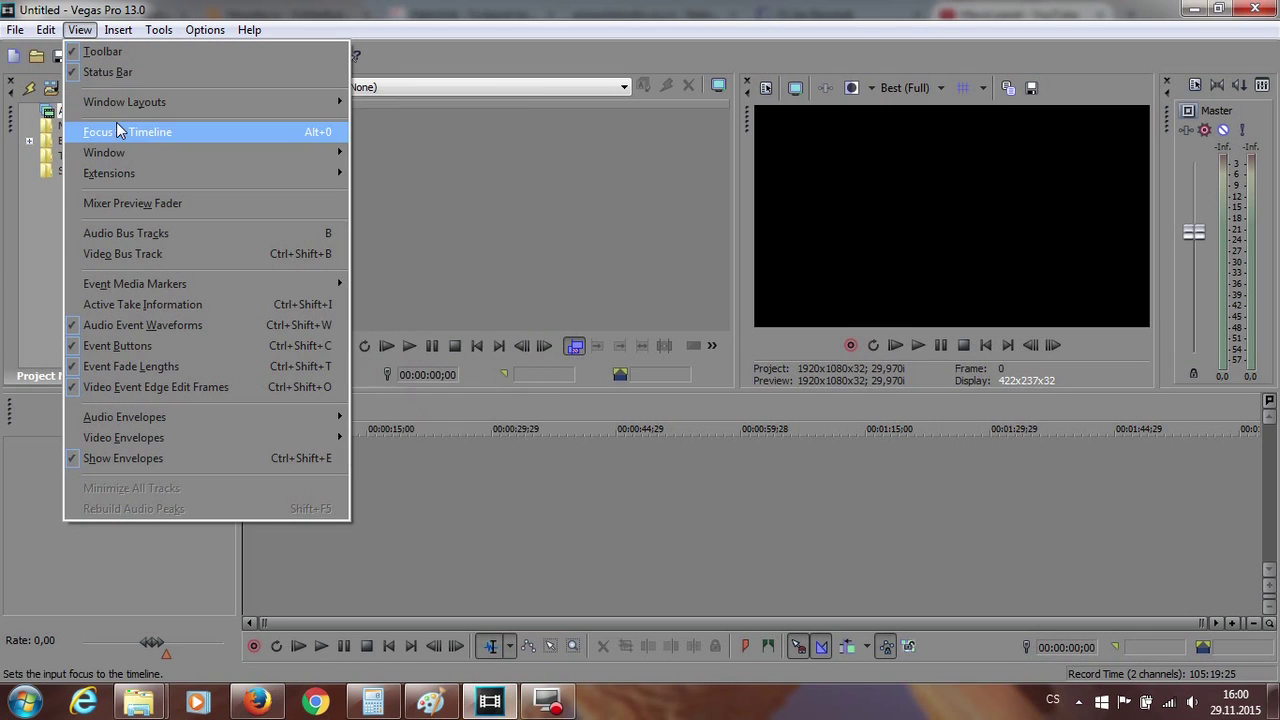
{"action": "mouse_move", "coordinate": [121, 149]}
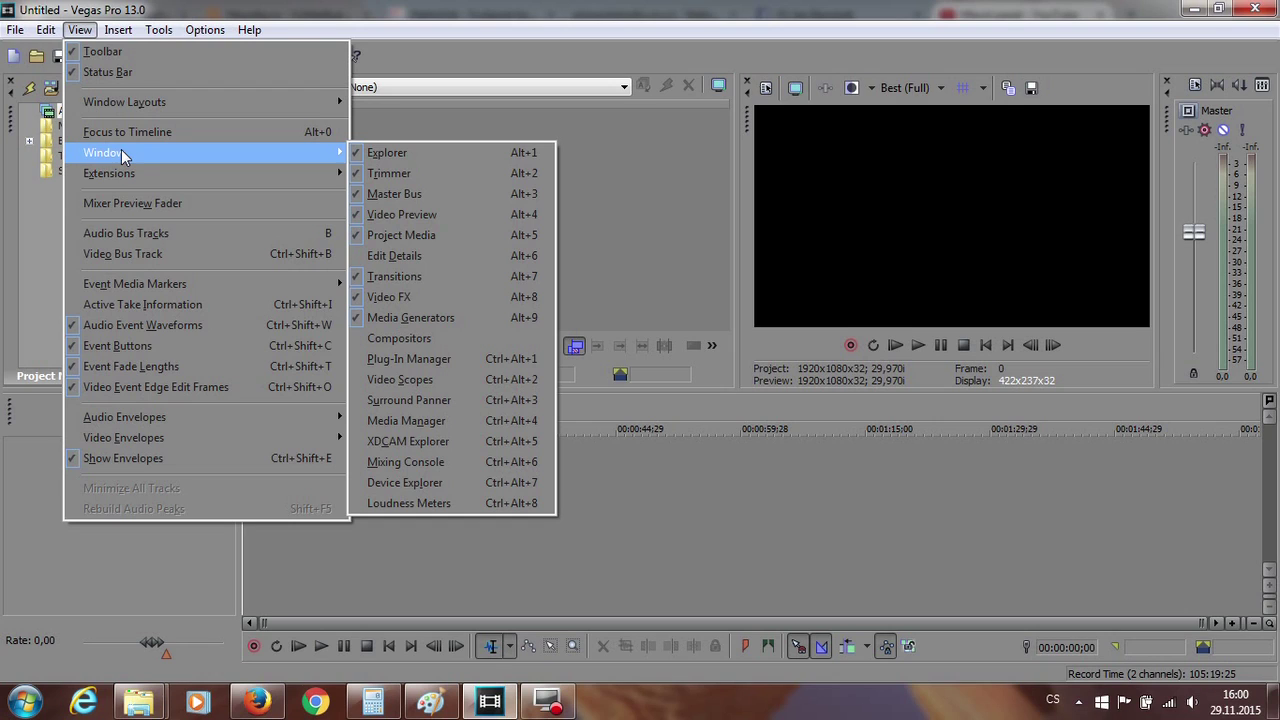
{"action": "mouse_move", "coordinate": [121, 175]}
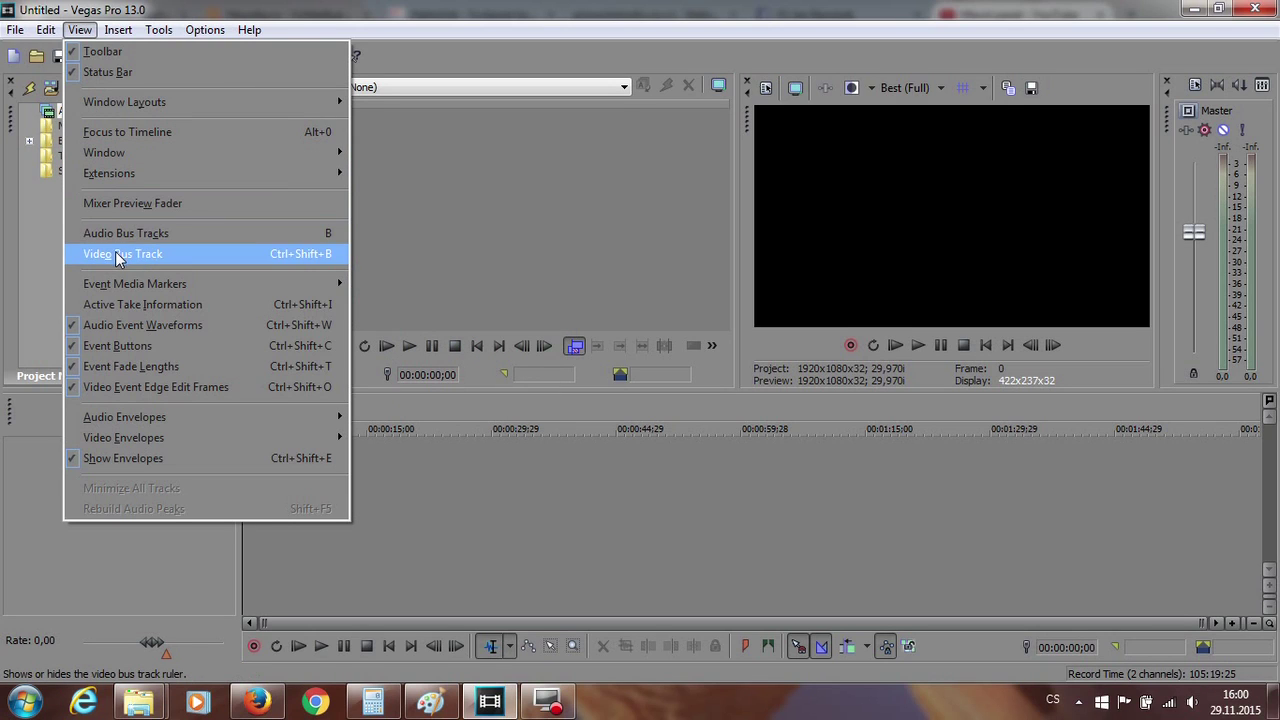
{"action": "mouse_move", "coordinate": [113, 287]}
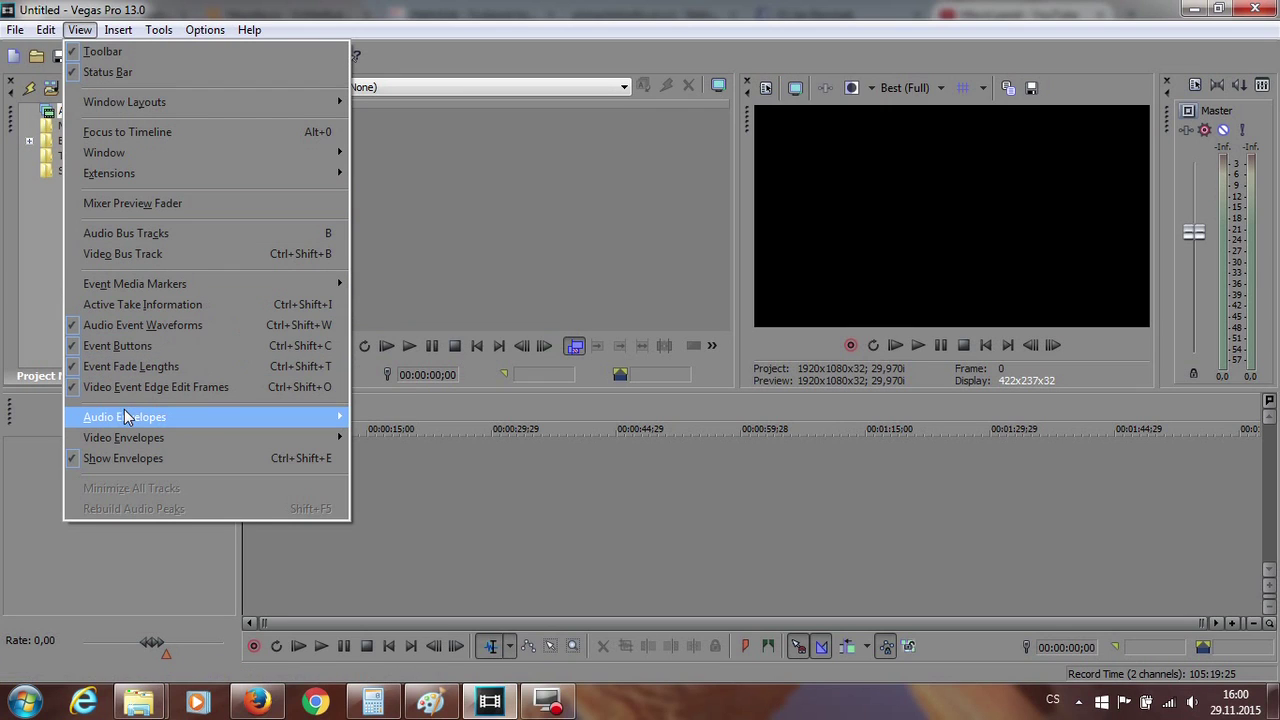
{"action": "mouse_move", "coordinate": [126, 412]}
{"action": "mouse_move", "coordinate": [133, 436]}
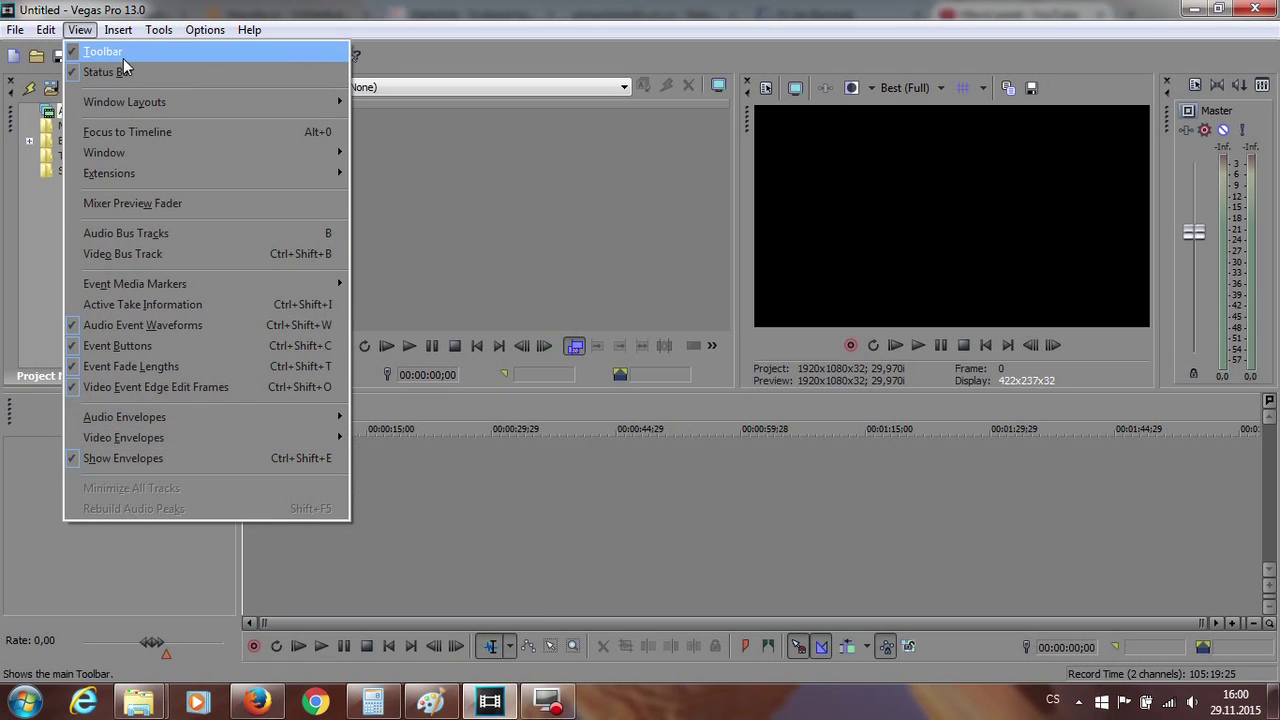
{"action": "mouse_move", "coordinate": [122, 32]}
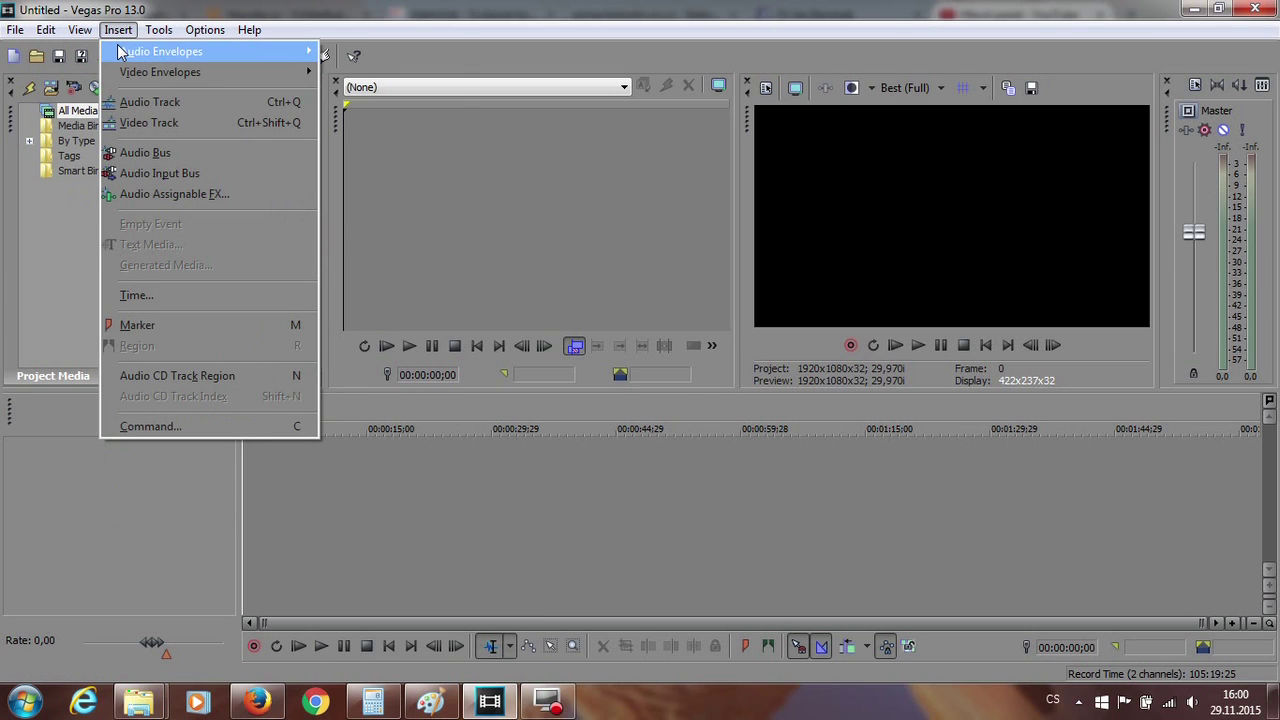
{"action": "mouse_move", "coordinate": [121, 79]}
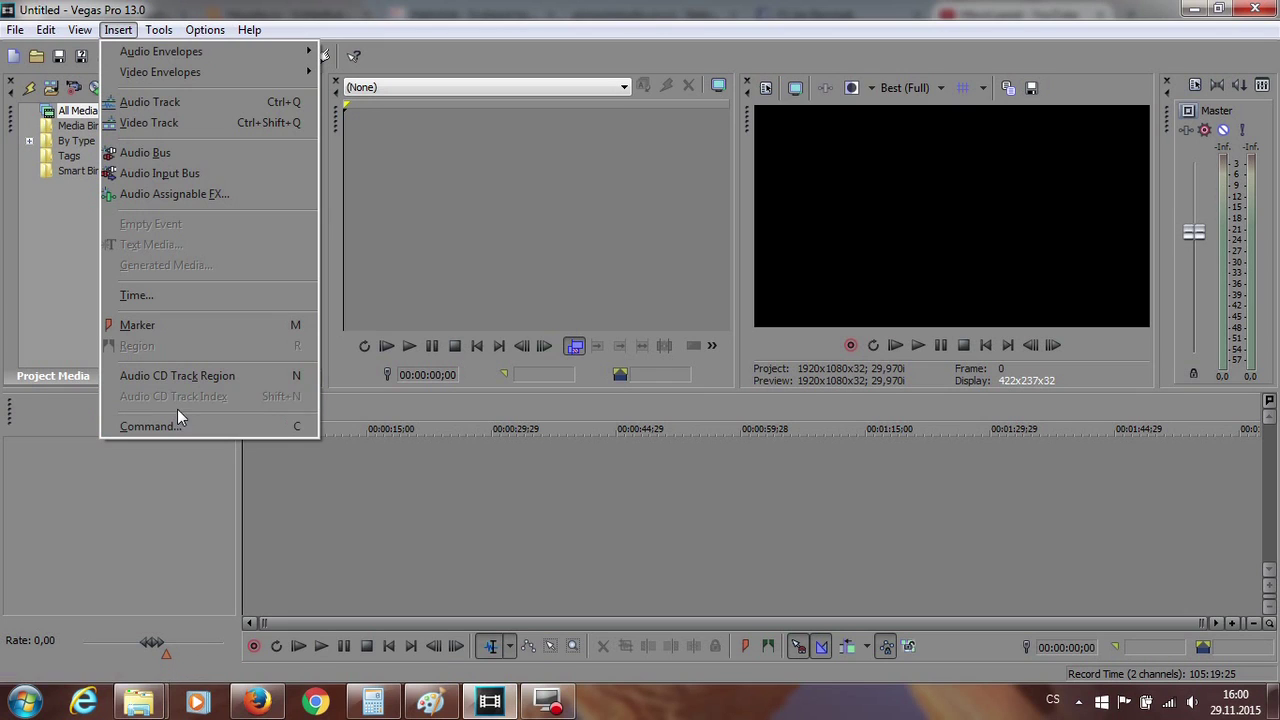
{"action": "mouse_move", "coordinate": [161, 27]}
{"action": "mouse_move", "coordinate": [168, 53]}
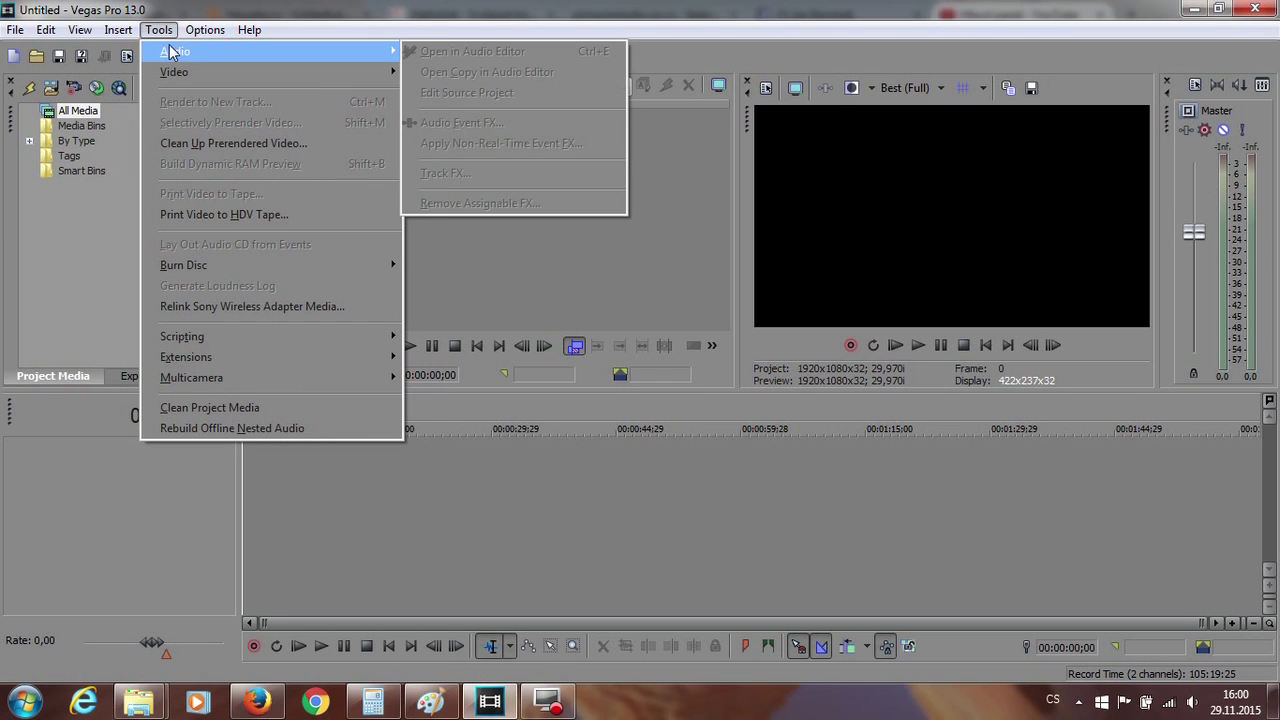
{"action": "mouse_move", "coordinate": [165, 78]}
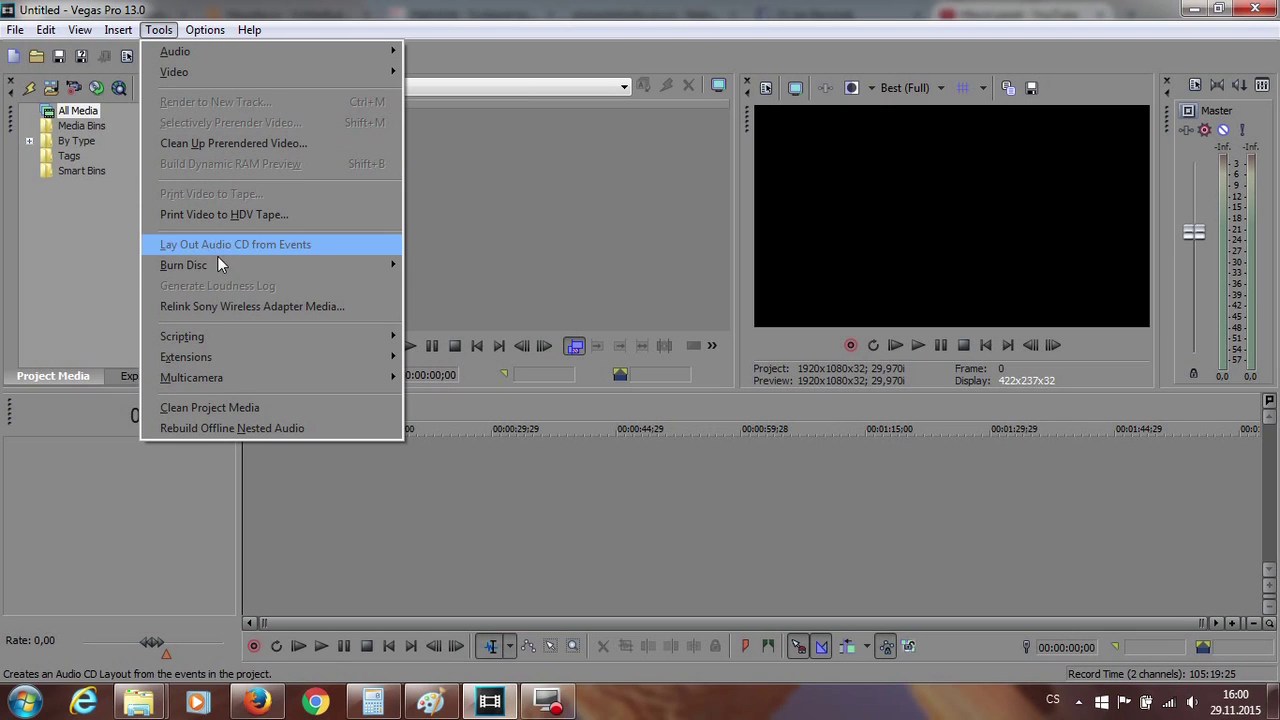
{"action": "mouse_move", "coordinate": [214, 267]}
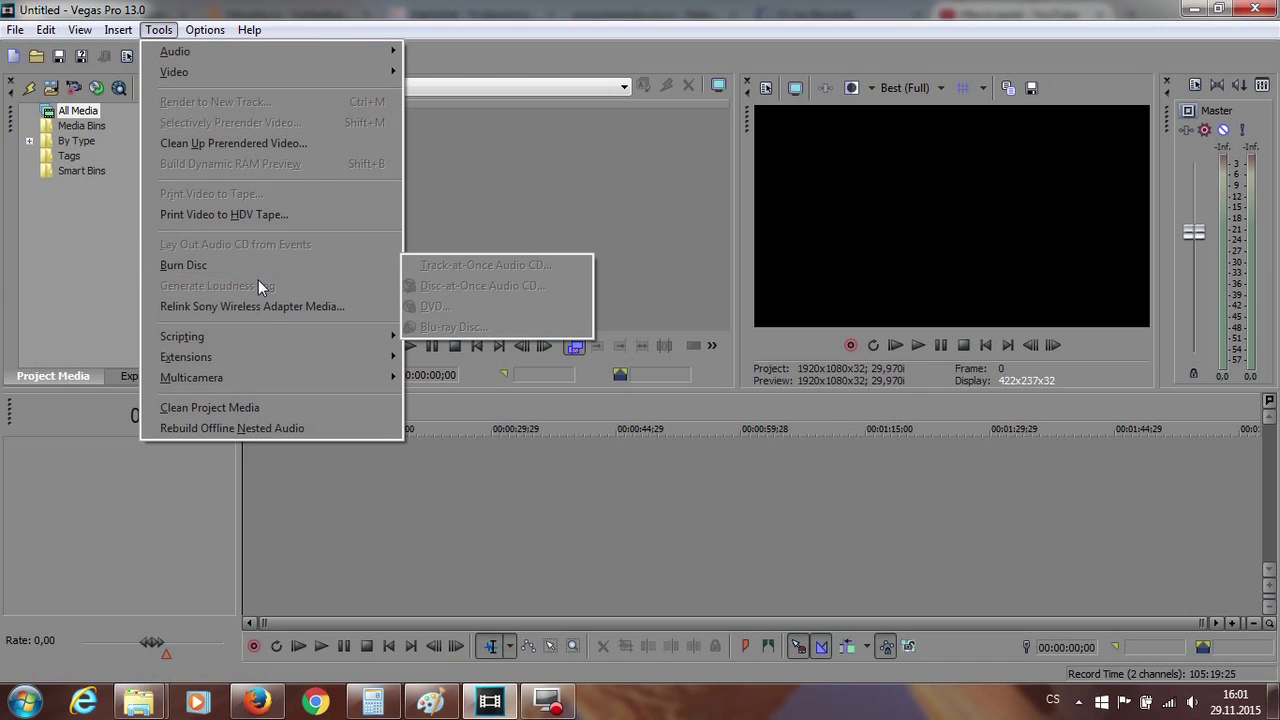
{"action": "mouse_move", "coordinate": [270, 337]}
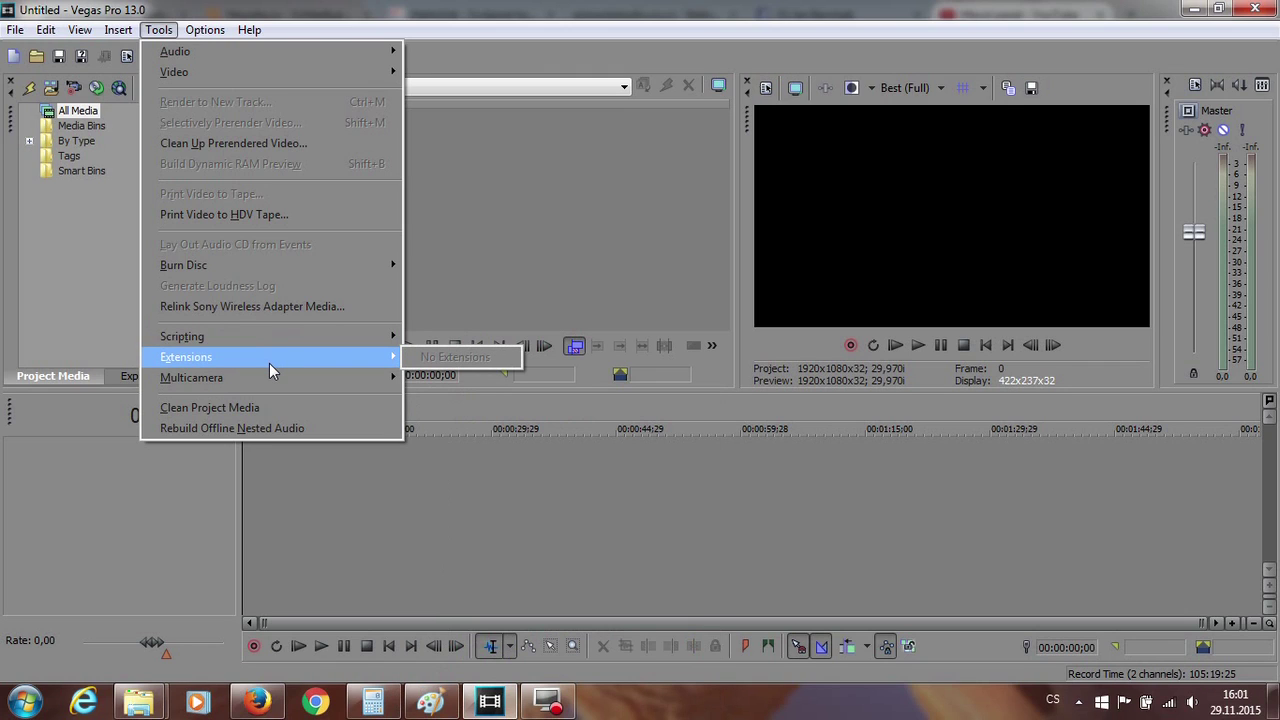
{"action": "mouse_move", "coordinate": [268, 379]}
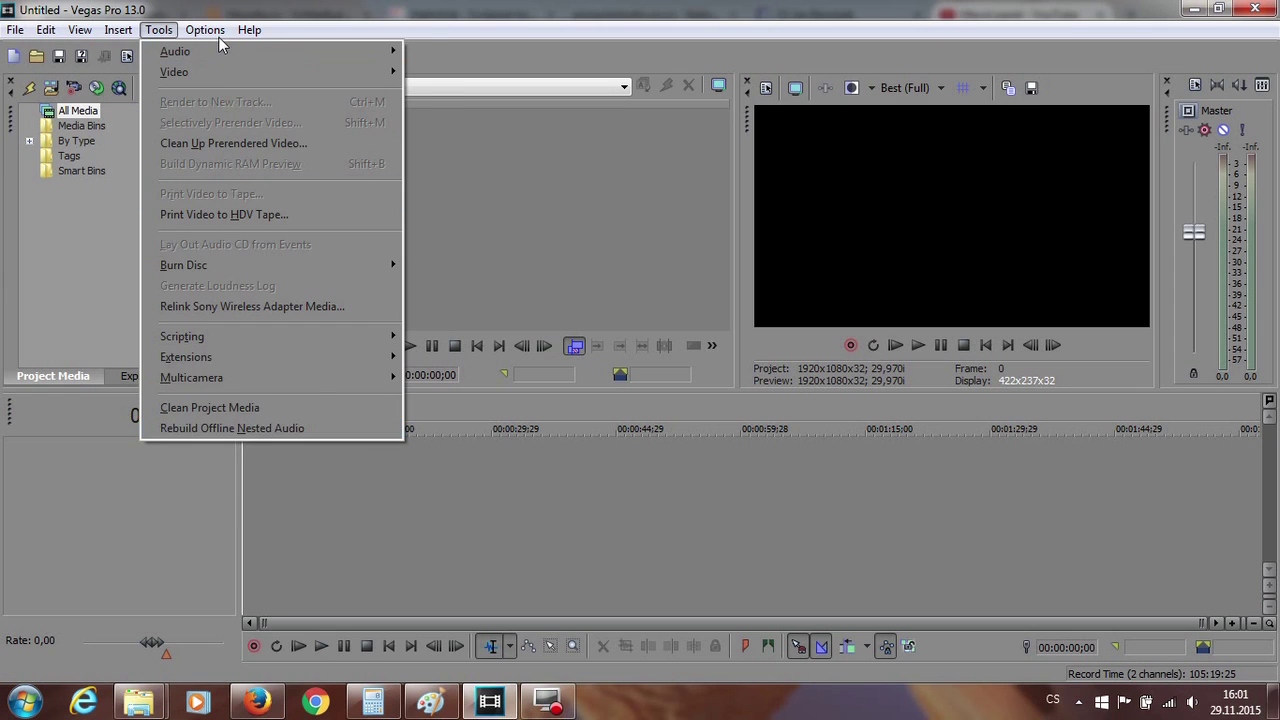
{"action": "mouse_move", "coordinate": [207, 31]}
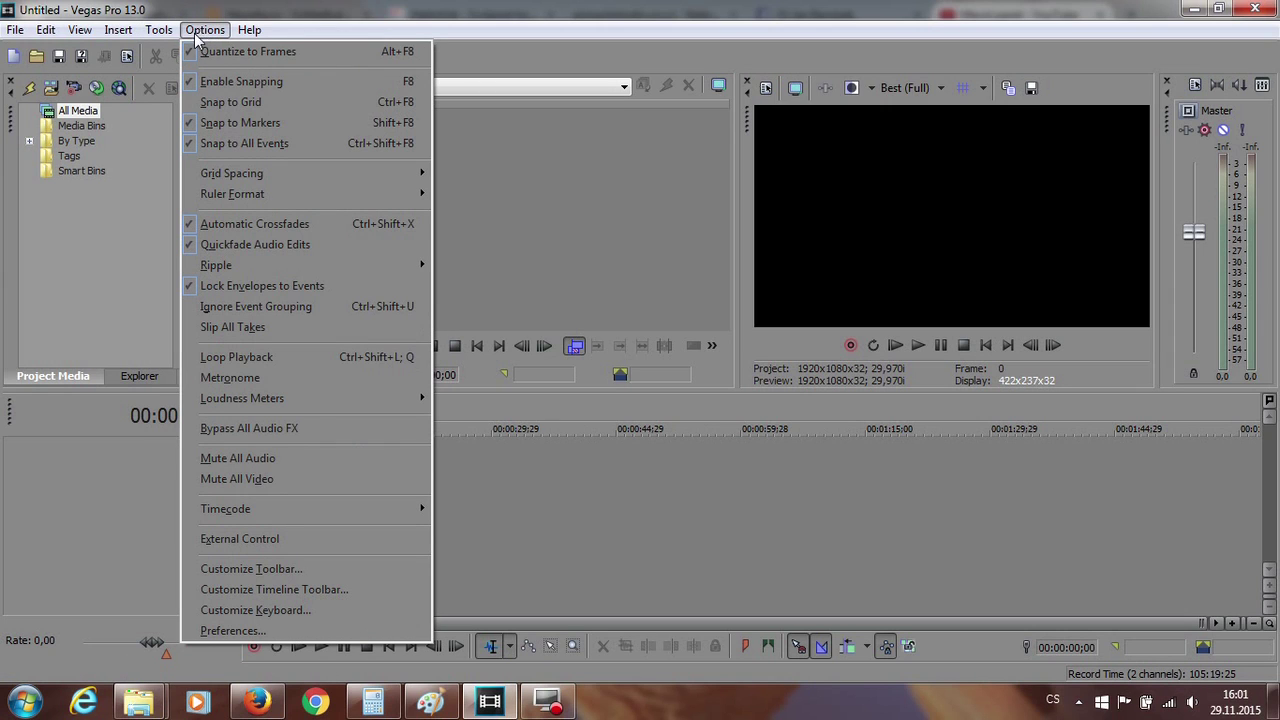
{"action": "mouse_move", "coordinate": [286, 175]}
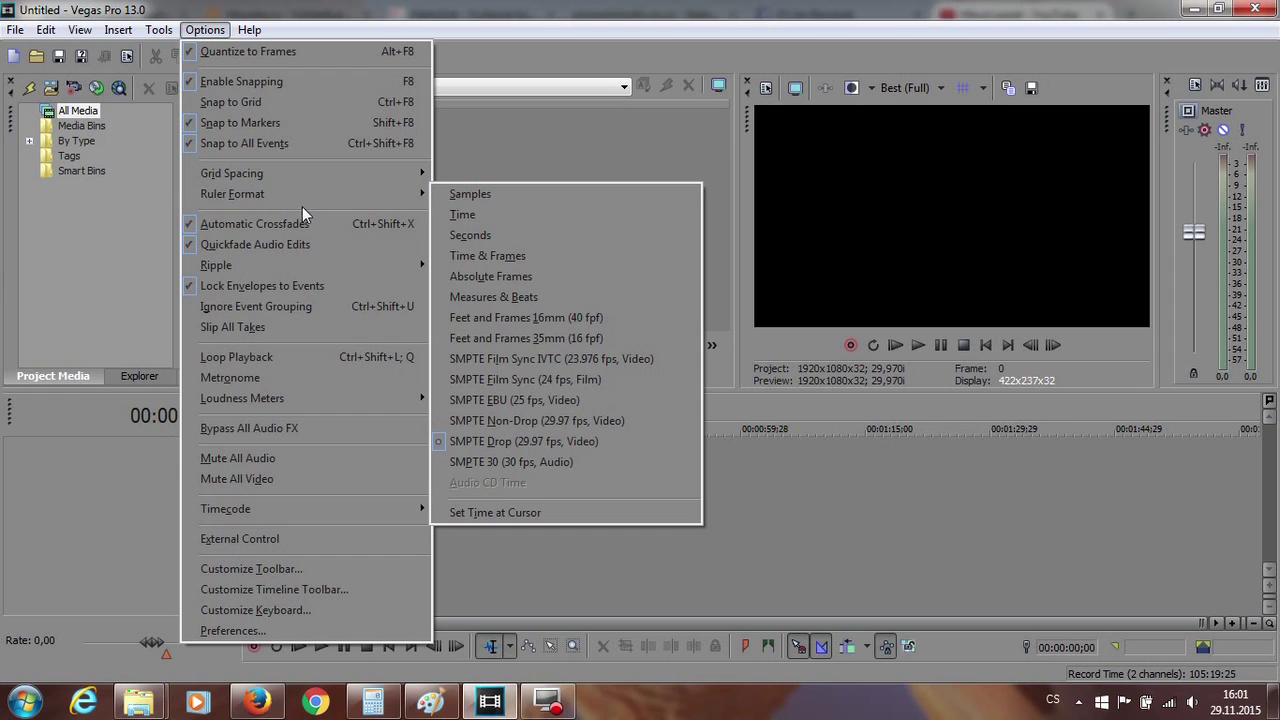
{"action": "mouse_move", "coordinate": [287, 272]}
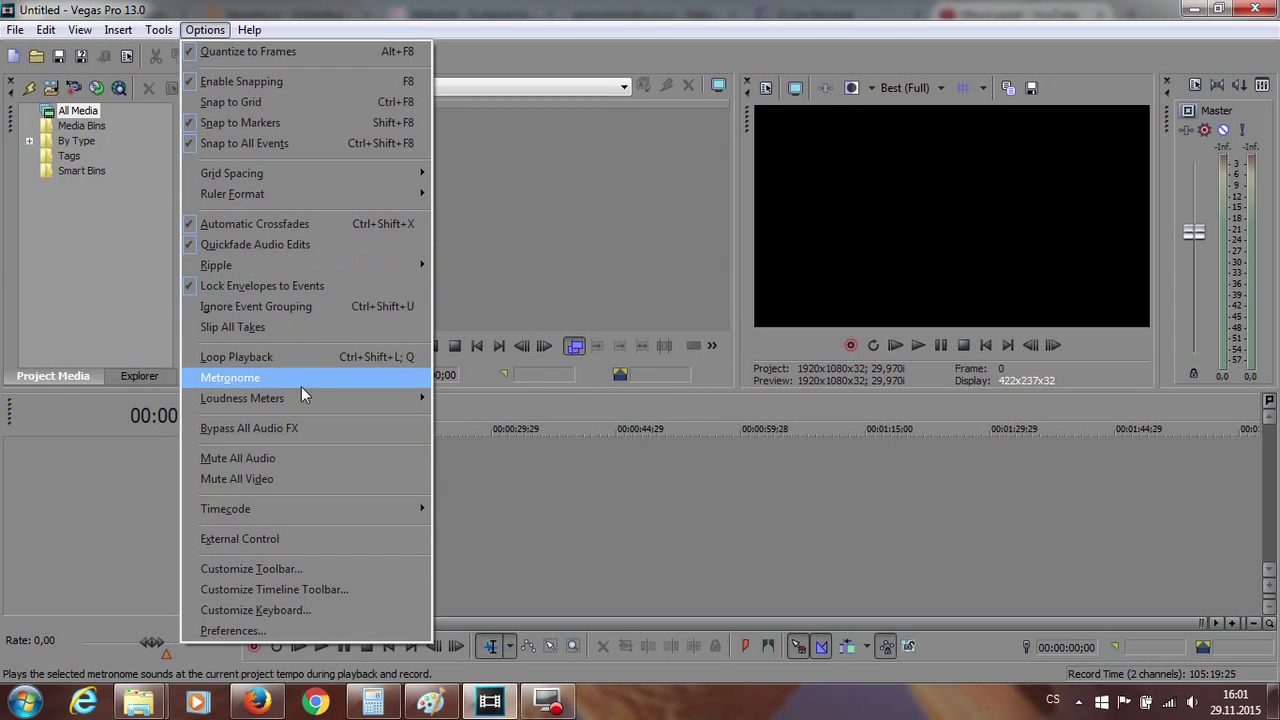
{"action": "mouse_move", "coordinate": [301, 395]}
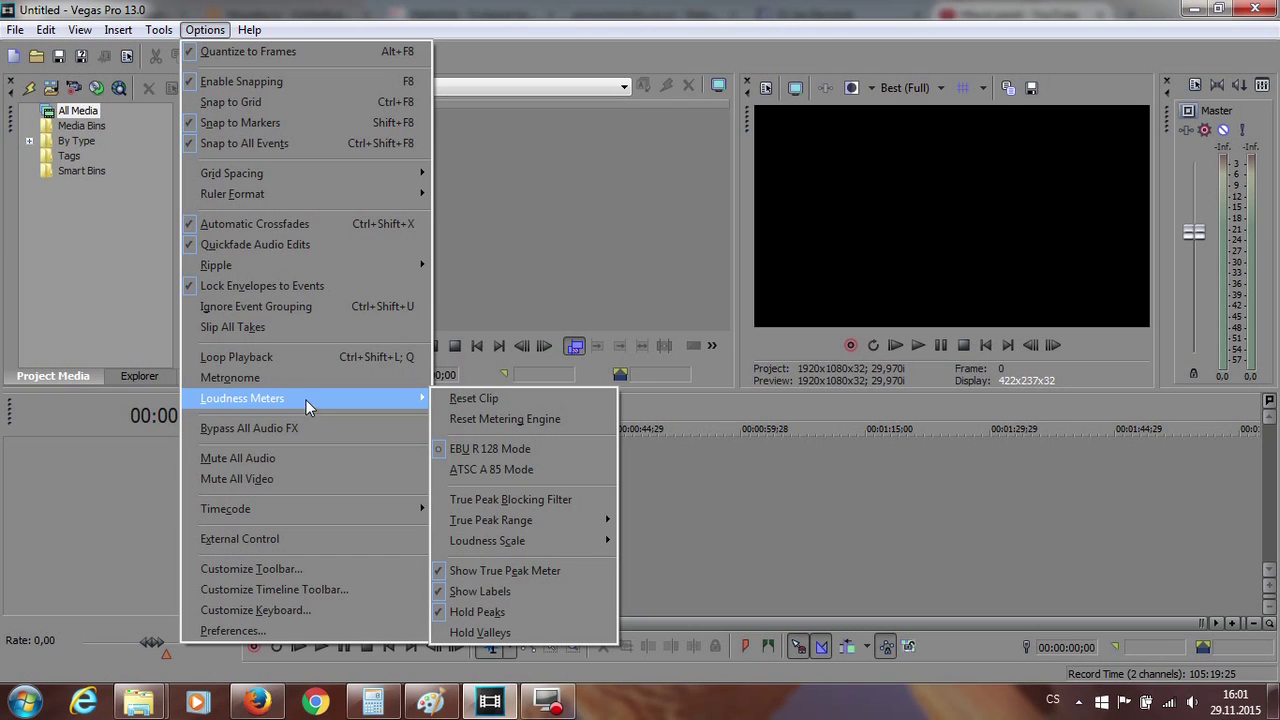
{"action": "mouse_move", "coordinate": [301, 510]}
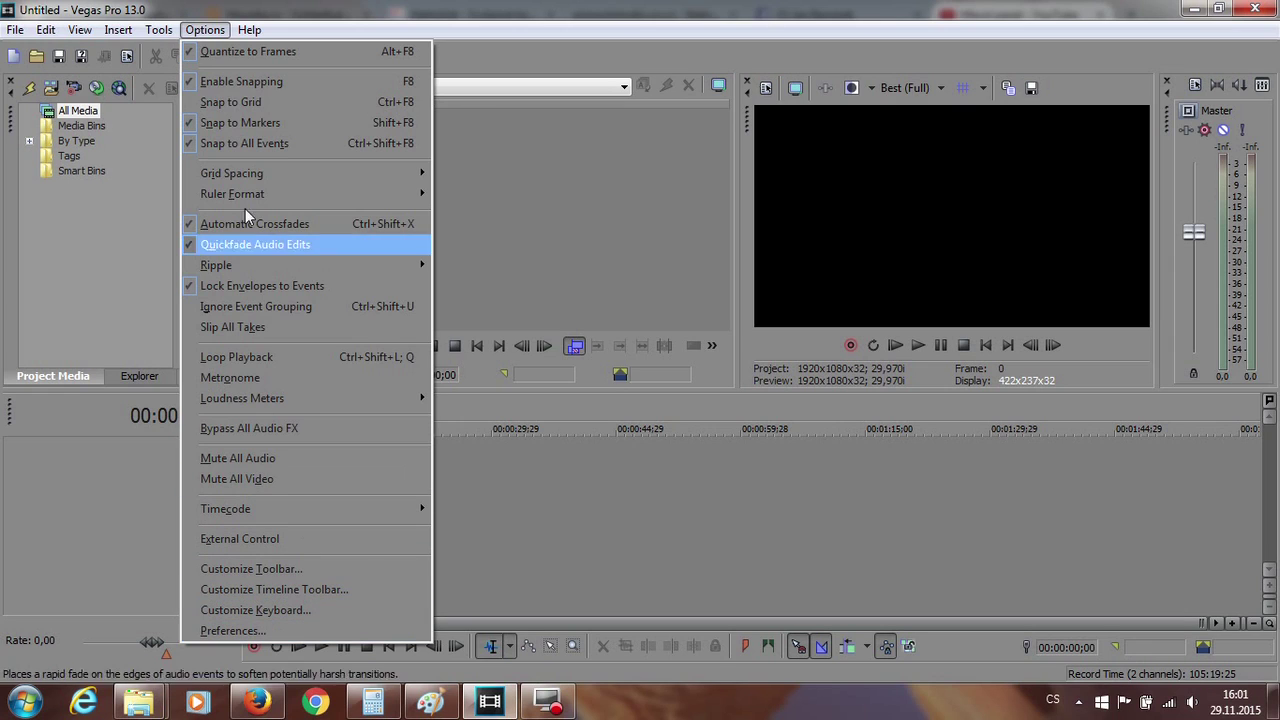
{"action": "mouse_move", "coordinate": [252, 30]}
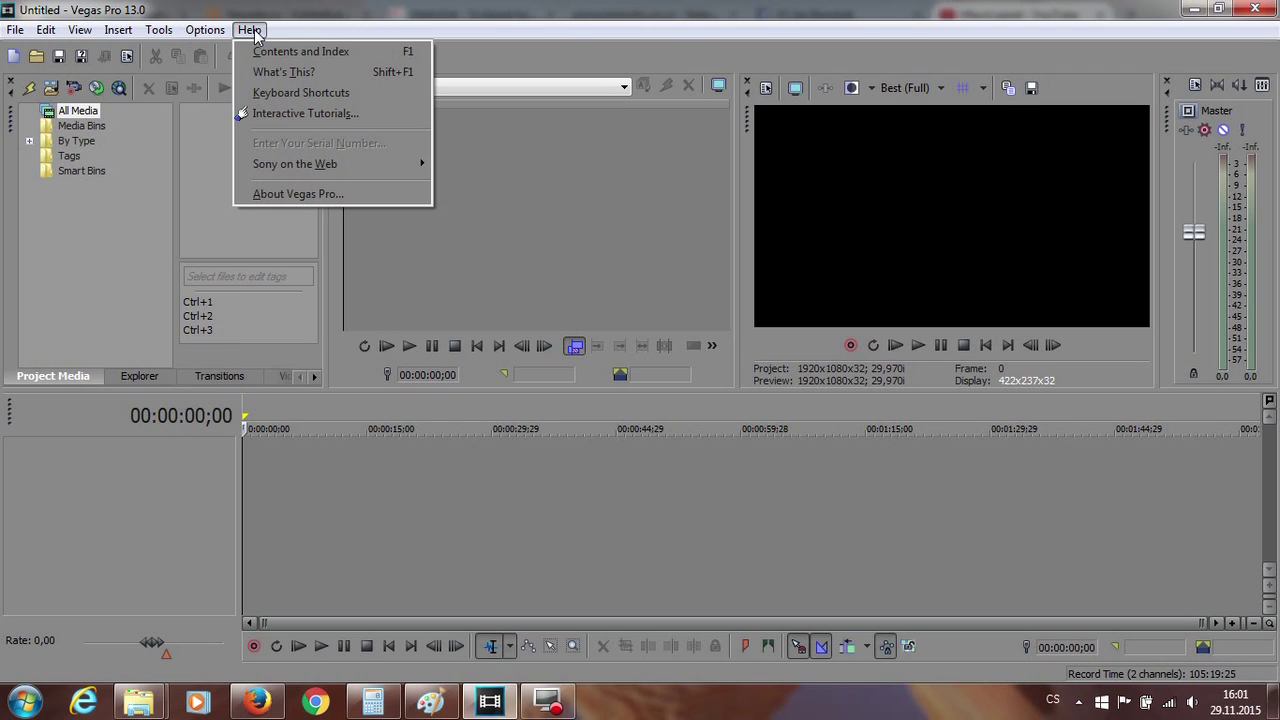
{"action": "mouse_move", "coordinate": [238, 162]}
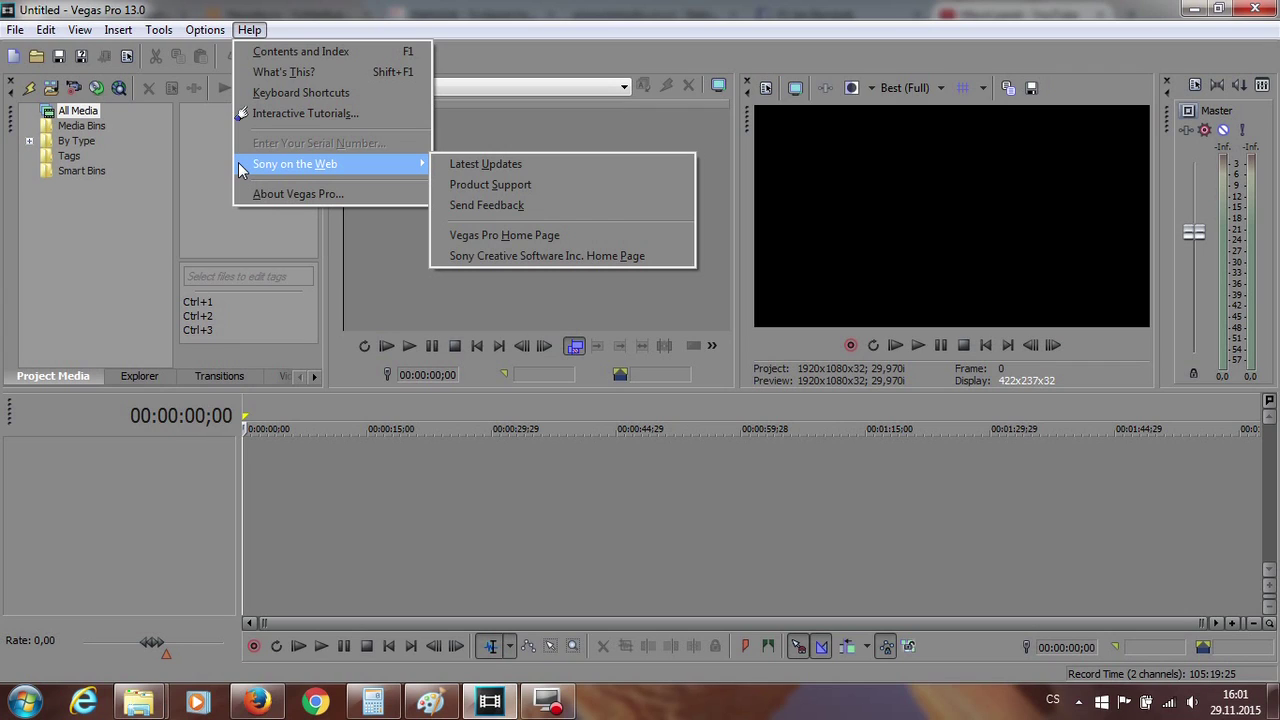
Step: Add MVI_2791.MOV from folder 553__09 to the timeline at about 5 seconds and match the project video settings to it
{"action": "left_click", "coordinate": [60, 376]}
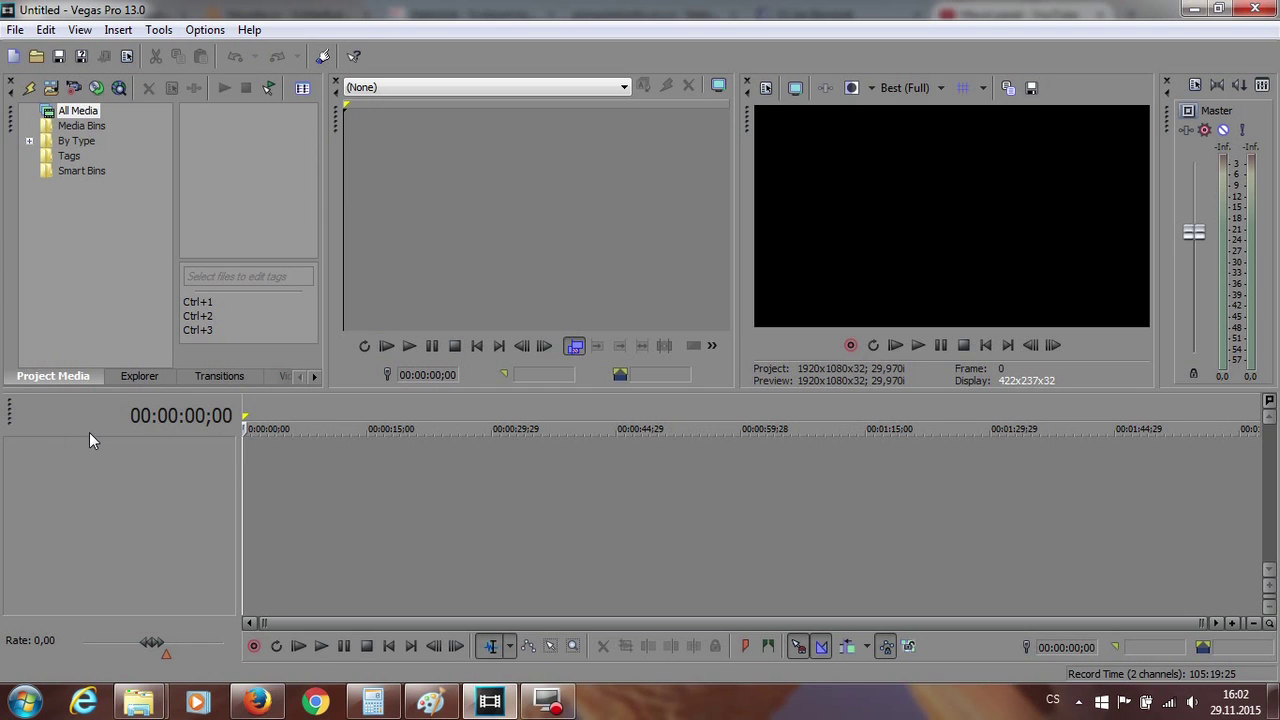
{"action": "left_click", "coordinate": [139, 378]}
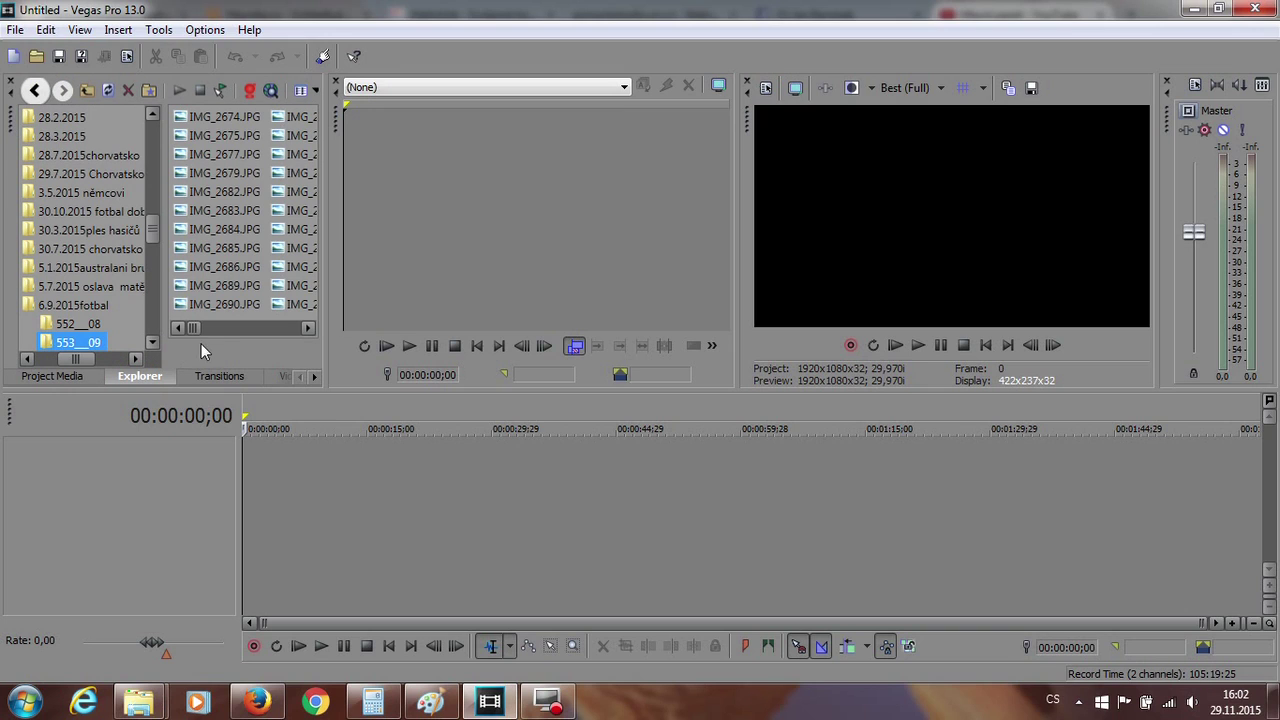
{"action": "left_click_drag", "start_coordinate": [192, 330], "coordinate": [304, 348]}
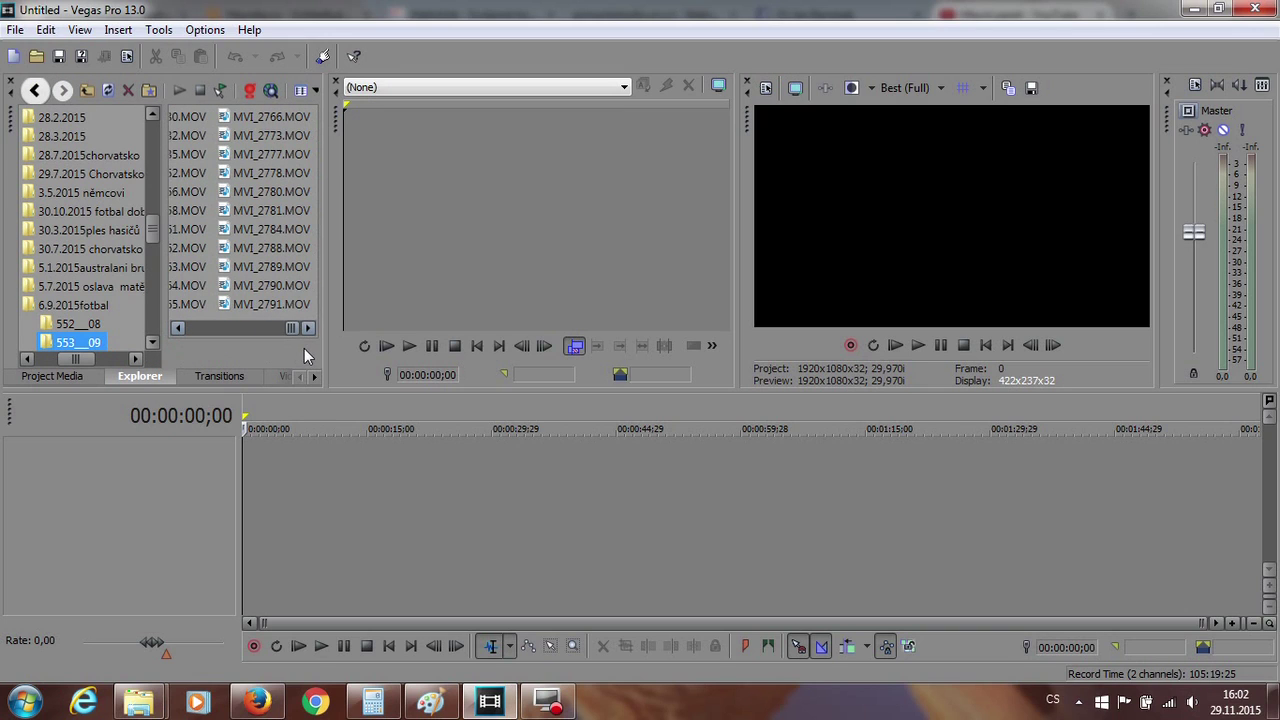
{"action": "left_click", "coordinate": [283, 301]}
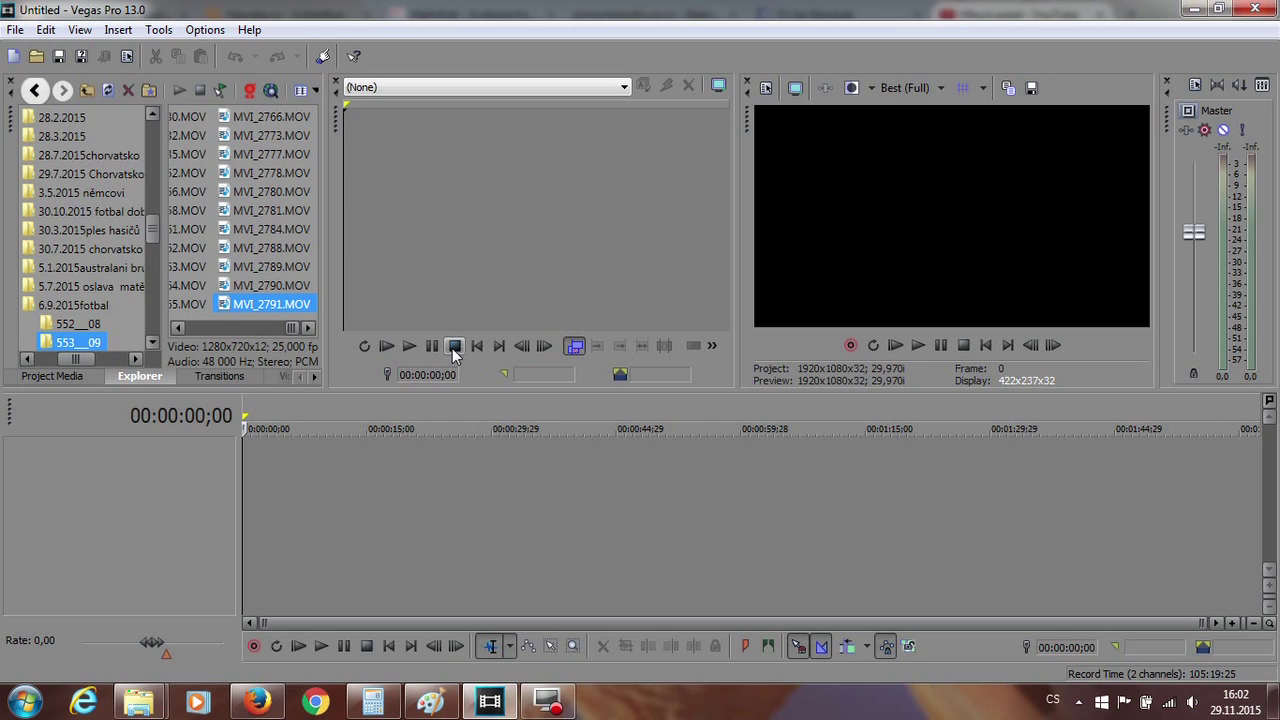
{"action": "left_click", "coordinate": [413, 347]}
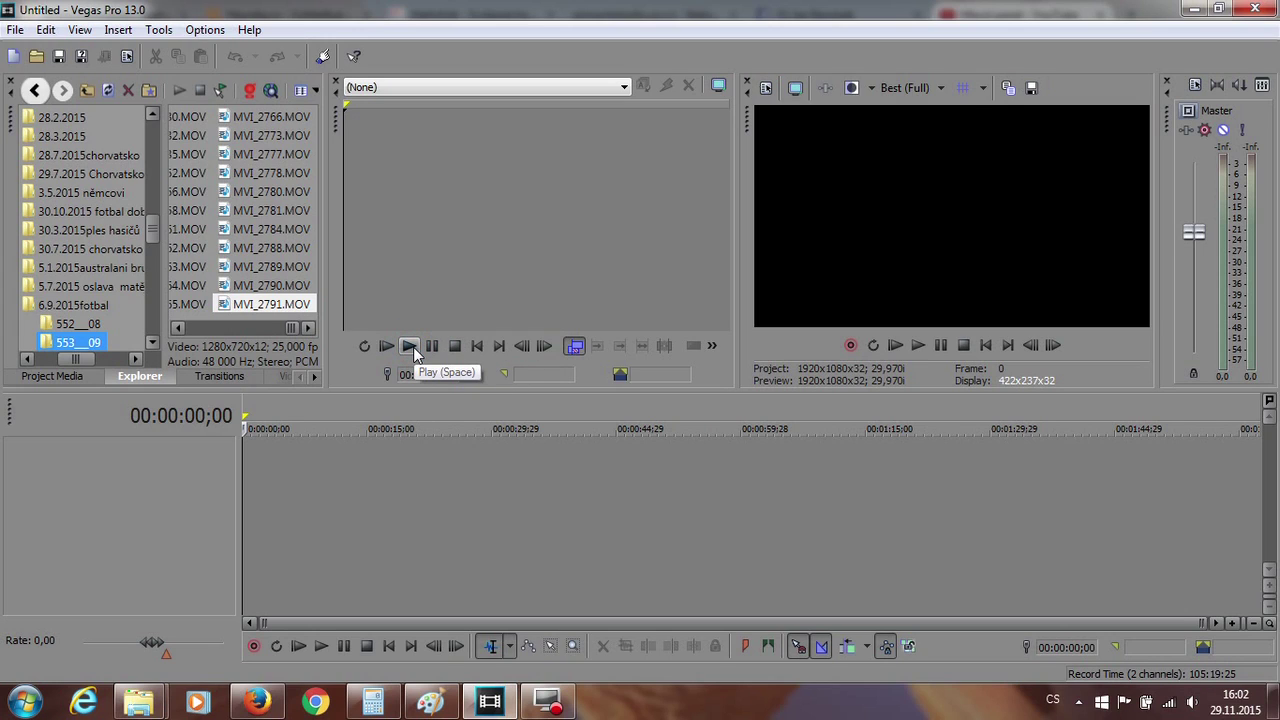
{"action": "left_click_drag", "start_coordinate": [245, 304], "coordinate": [296, 468]}
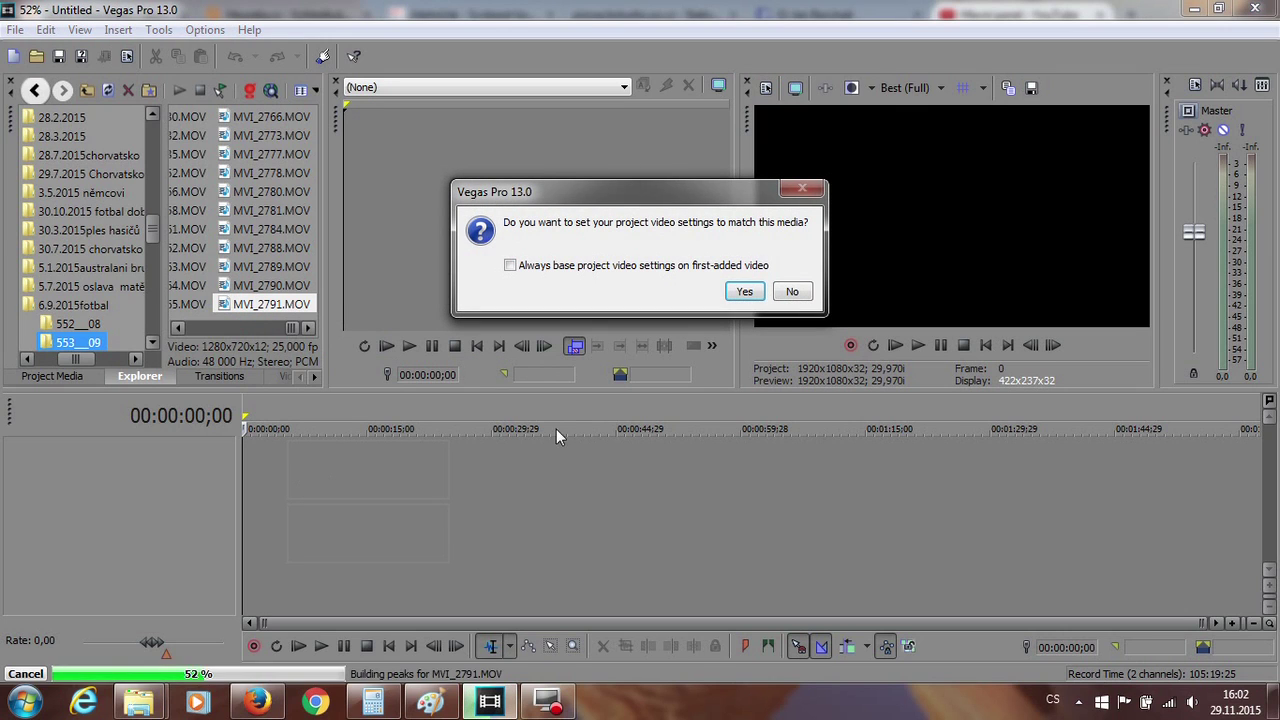
{"action": "left_click", "coordinate": [745, 291]}
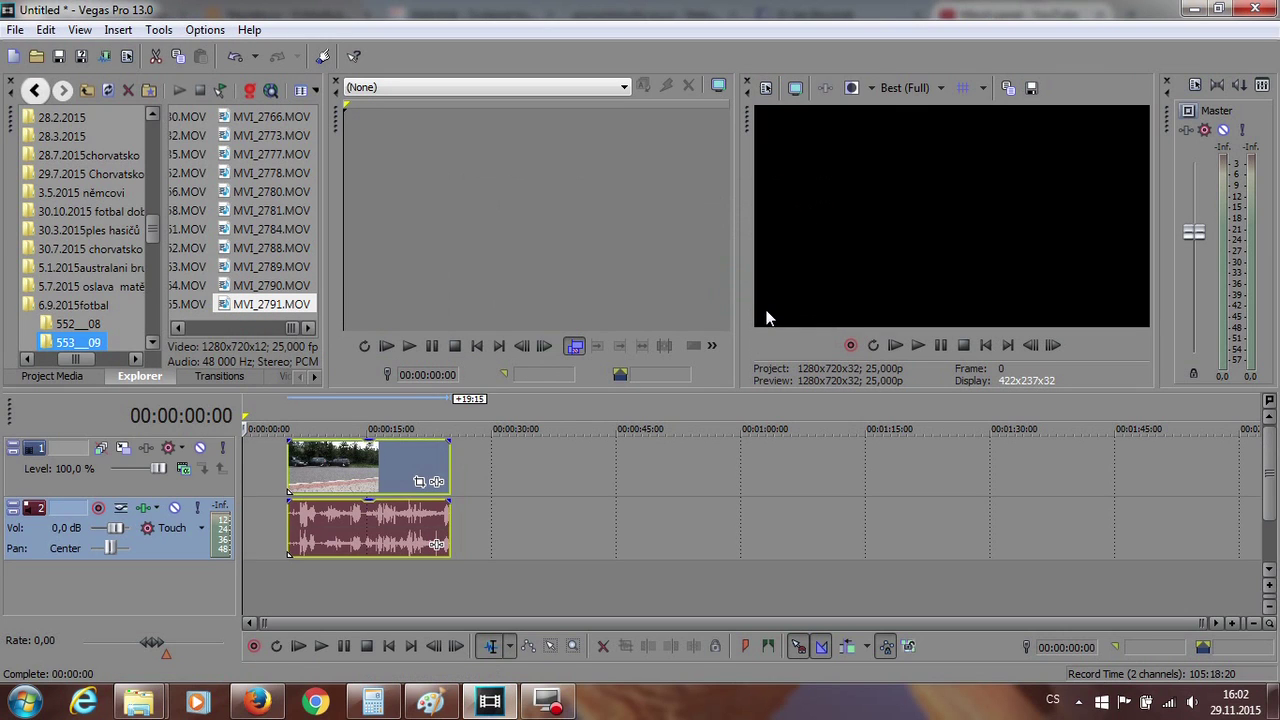
Step: Preview the clip, move it to the start of the timeline and place the cursor at 00:00:14:00
{"action": "key", "text": "space"}
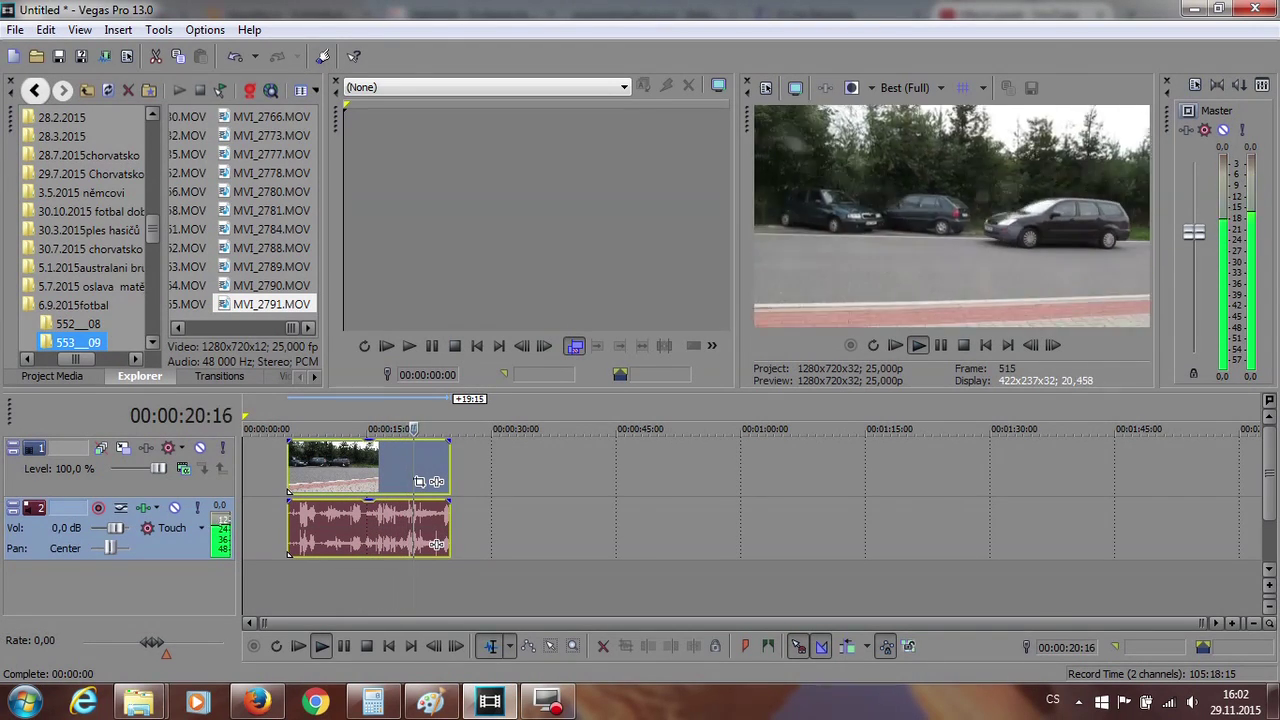
{"action": "left_click_drag", "start_coordinate": [367, 472], "coordinate": [317, 477]}
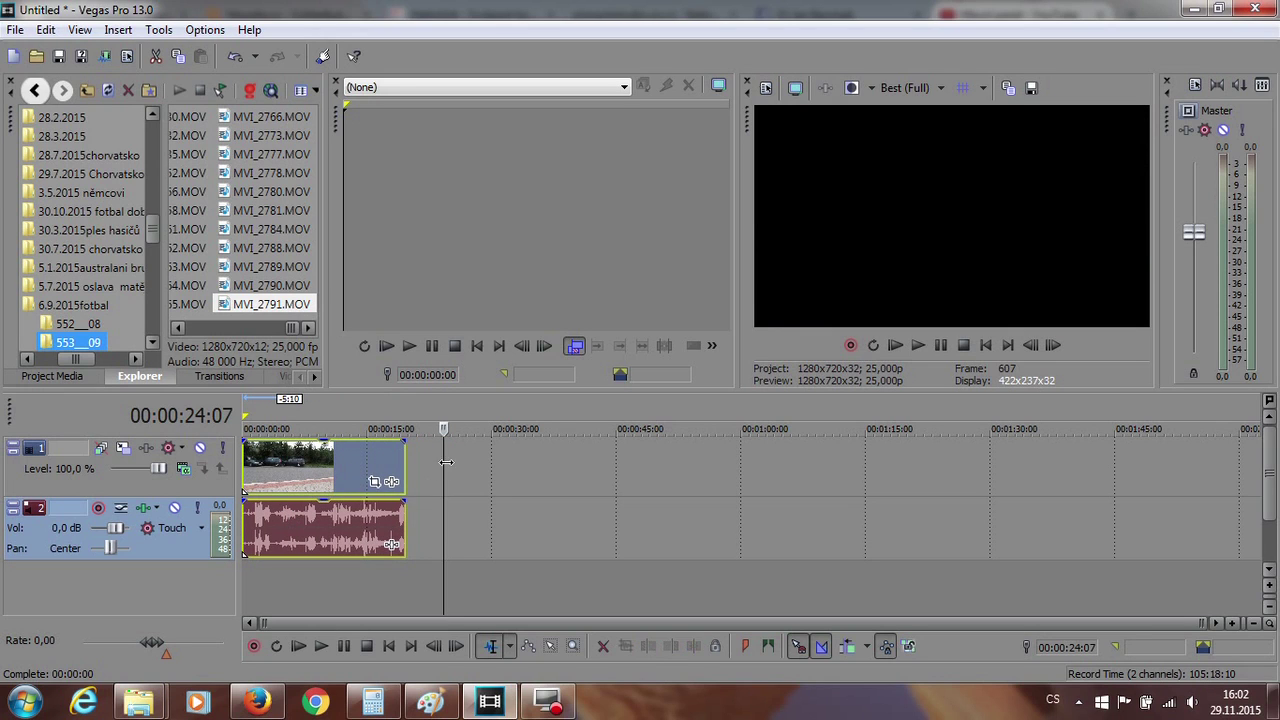
{"action": "left_click_drag", "start_coordinate": [442, 429], "coordinate": [358, 447]}
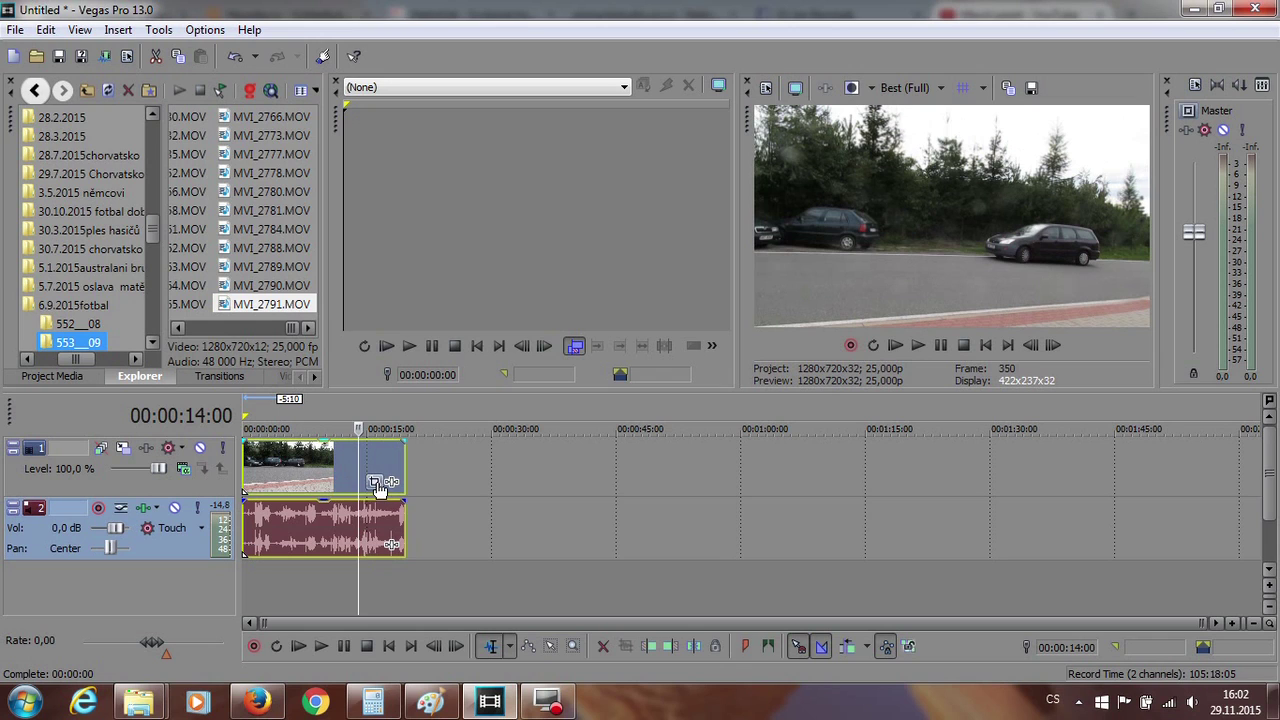
Step: Open the pan/crop settings of the MVI_2791 clip and expand the Keyframe interpolation, Source and Workspace sections
{"action": "left_click", "coordinate": [379, 486]}
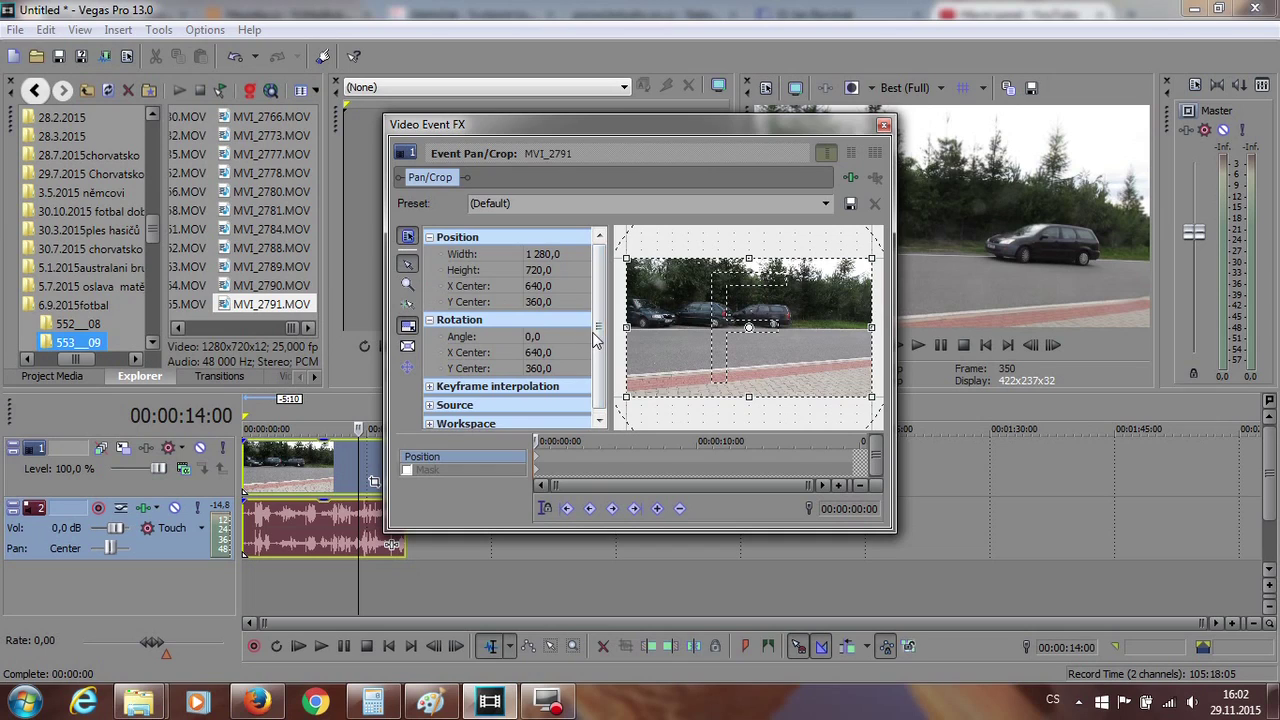
{"action": "scroll", "coordinate": [600, 350], "scroll_direction": "down", "scroll_amount": 1}
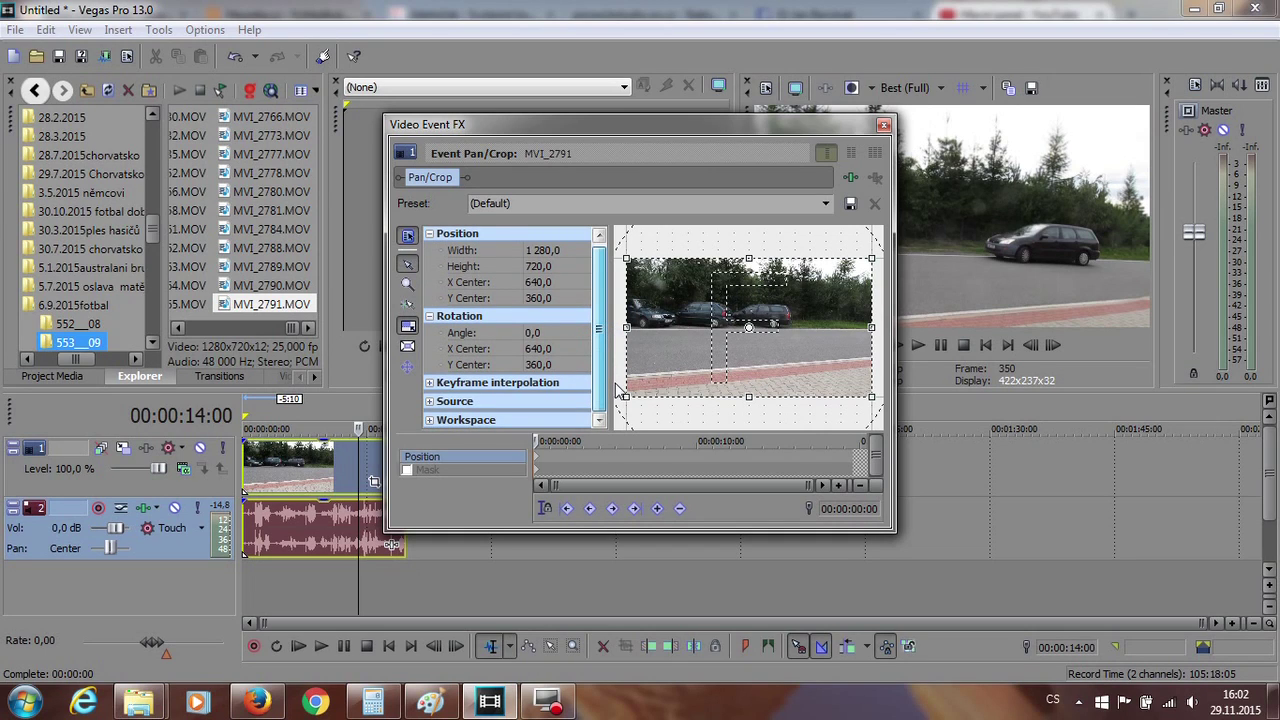
{"action": "left_click", "coordinate": [430, 384]}
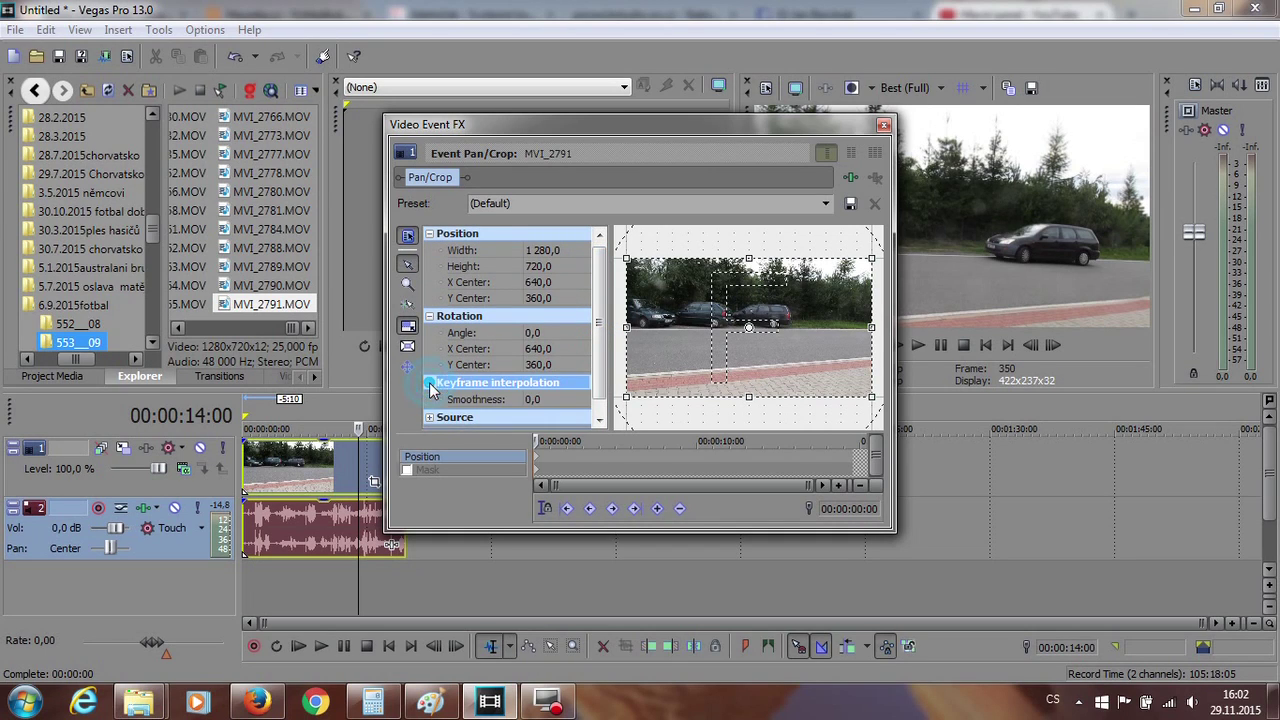
{"action": "scroll", "coordinate": [608, 370], "scroll_direction": "down", "scroll_amount": 2}
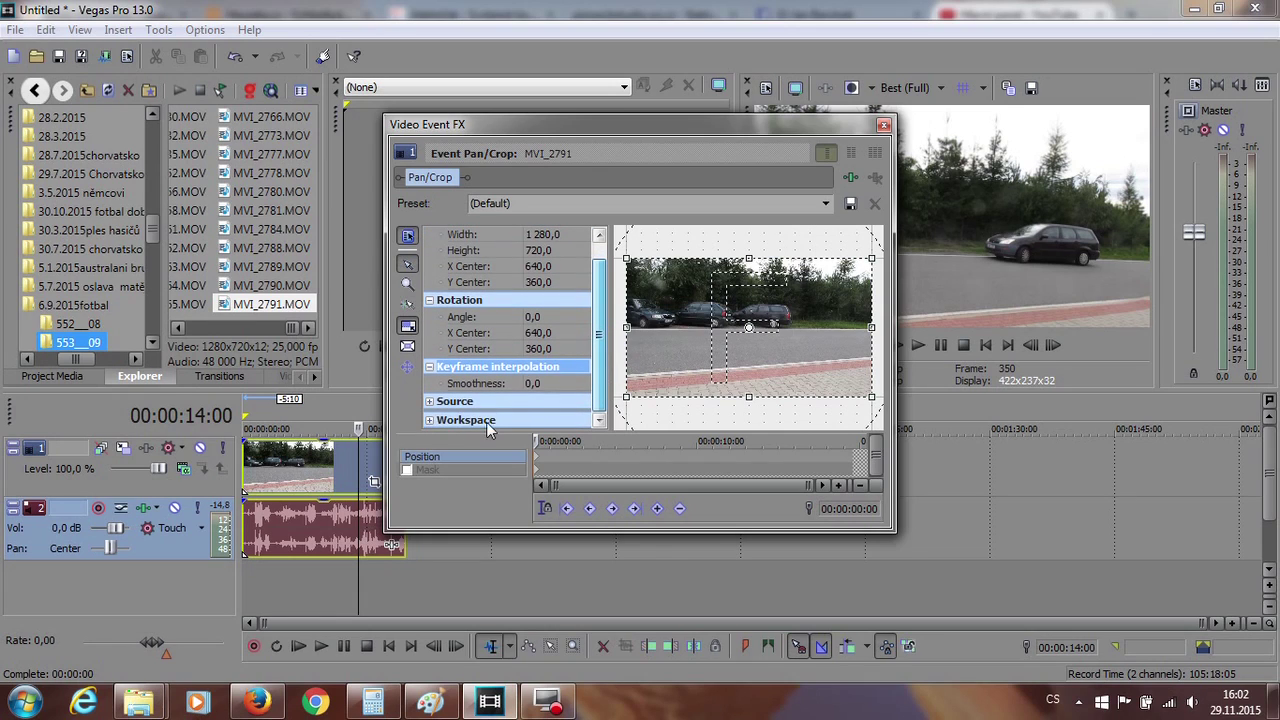
{"action": "left_click", "coordinate": [430, 403]}
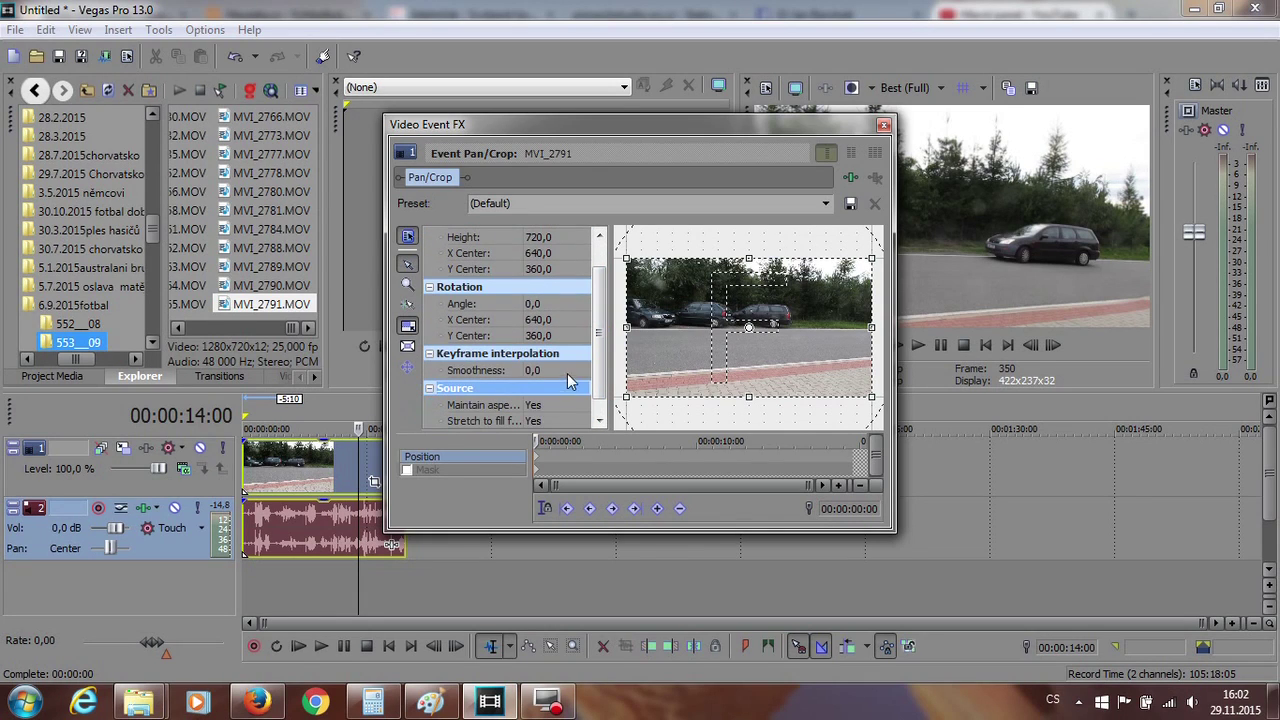
{"action": "scroll", "coordinate": [605, 395], "scroll_direction": "down", "scroll_amount": 2}
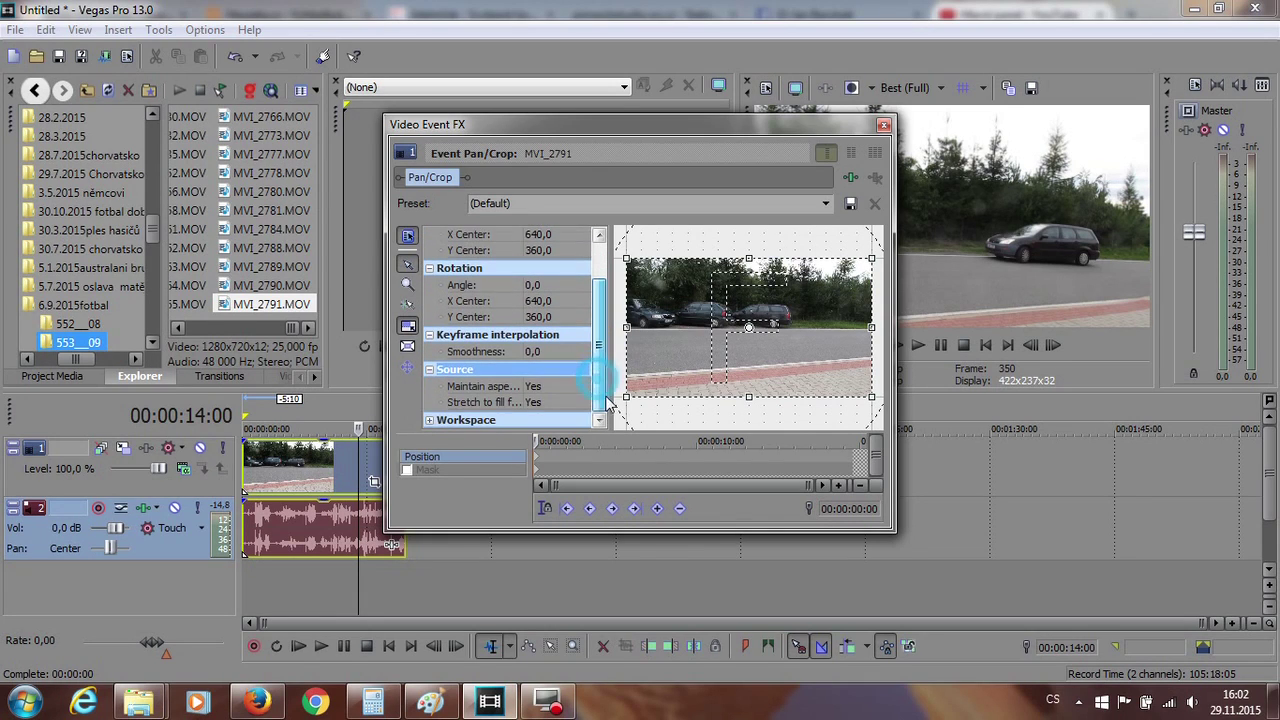
{"action": "left_click", "coordinate": [430, 421]}
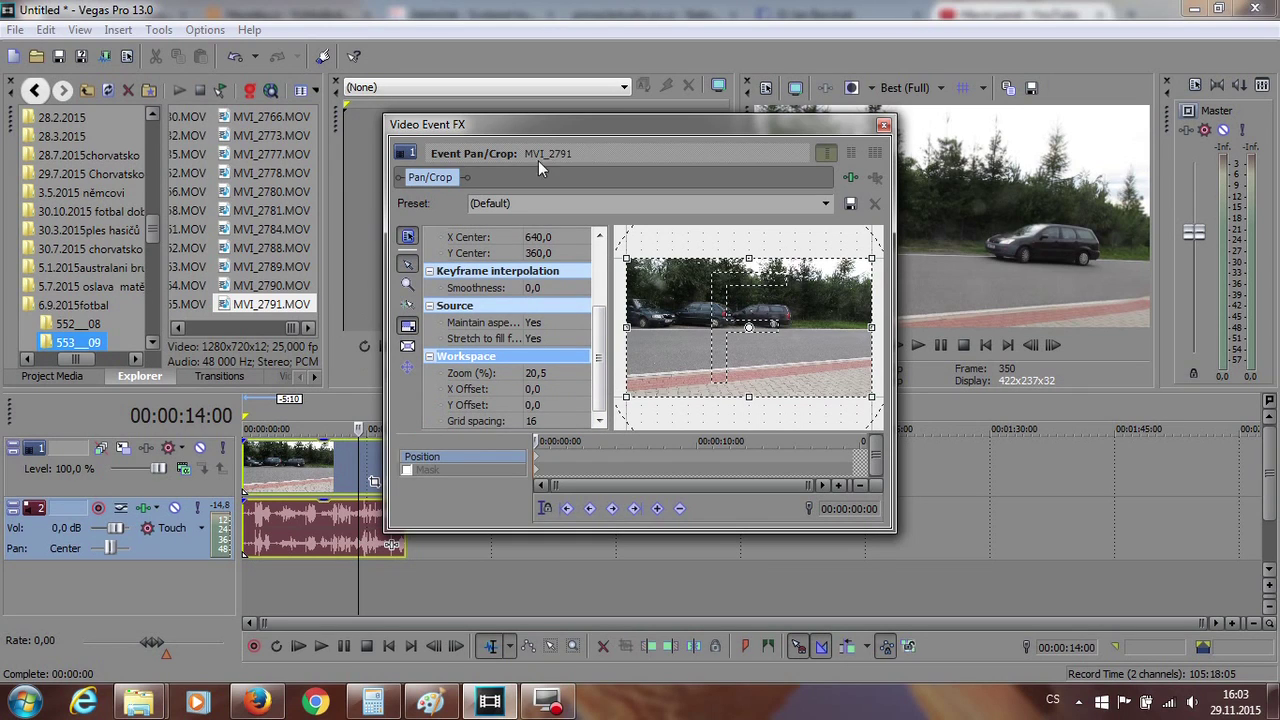
Step: Shrink the crop frame to a small area between the parked cars, centred at about X 547,7 and Y 298,9
{"action": "left_click", "coordinate": [466, 177]}
{"action": "mouse_move", "coordinate": [715, 302]}
{"action": "left_mouse_down"}
{"action": "mouse_move", "coordinate": [790, 372]}
{"action": "mouse_move", "coordinate": [723, 397]}
{"action": "mouse_move", "coordinate": [645, 376]}
{"action": "mouse_move", "coordinate": [715, 325]}
{"action": "left_mouse_up"}
{"action": "right_click", "coordinate": [722, 330]}
{"action": "left_click", "coordinate": [704, 313]}
{"action": "left_click_drag", "start_coordinate": [689, 337], "coordinate": [717, 325]}
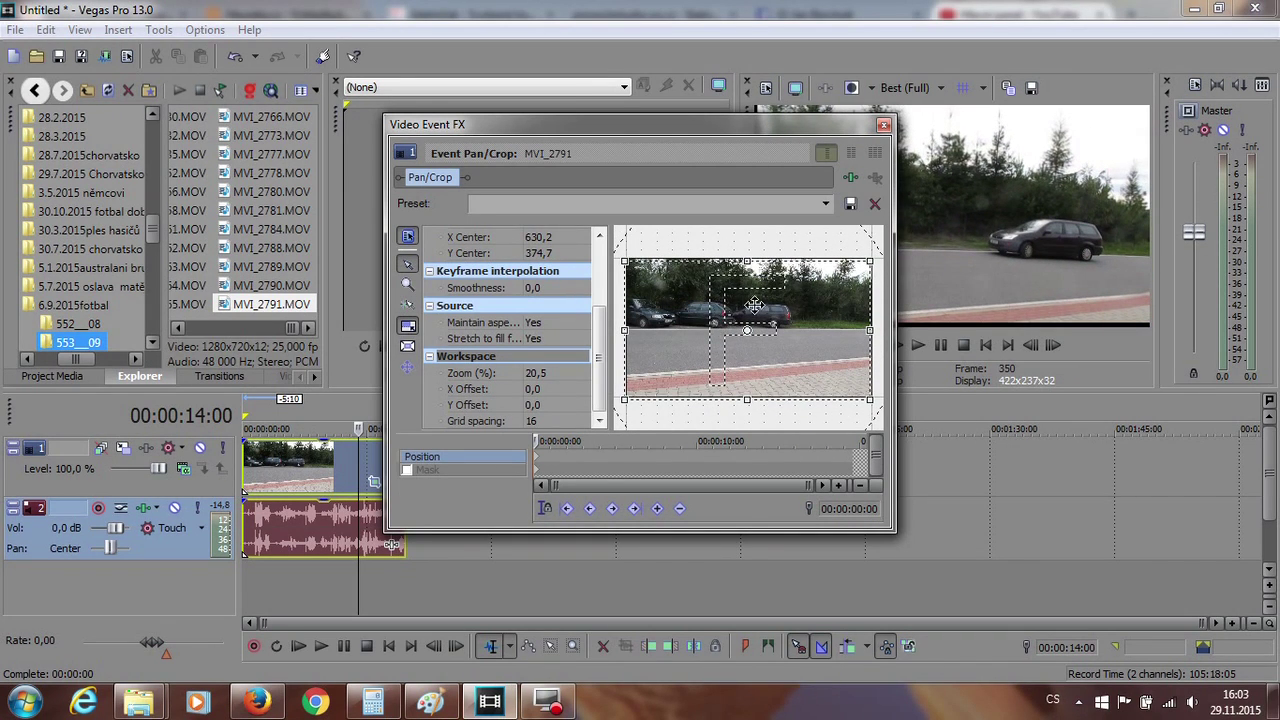
{"action": "left_click_drag", "start_coordinate": [866, 268], "coordinate": [711, 362]}
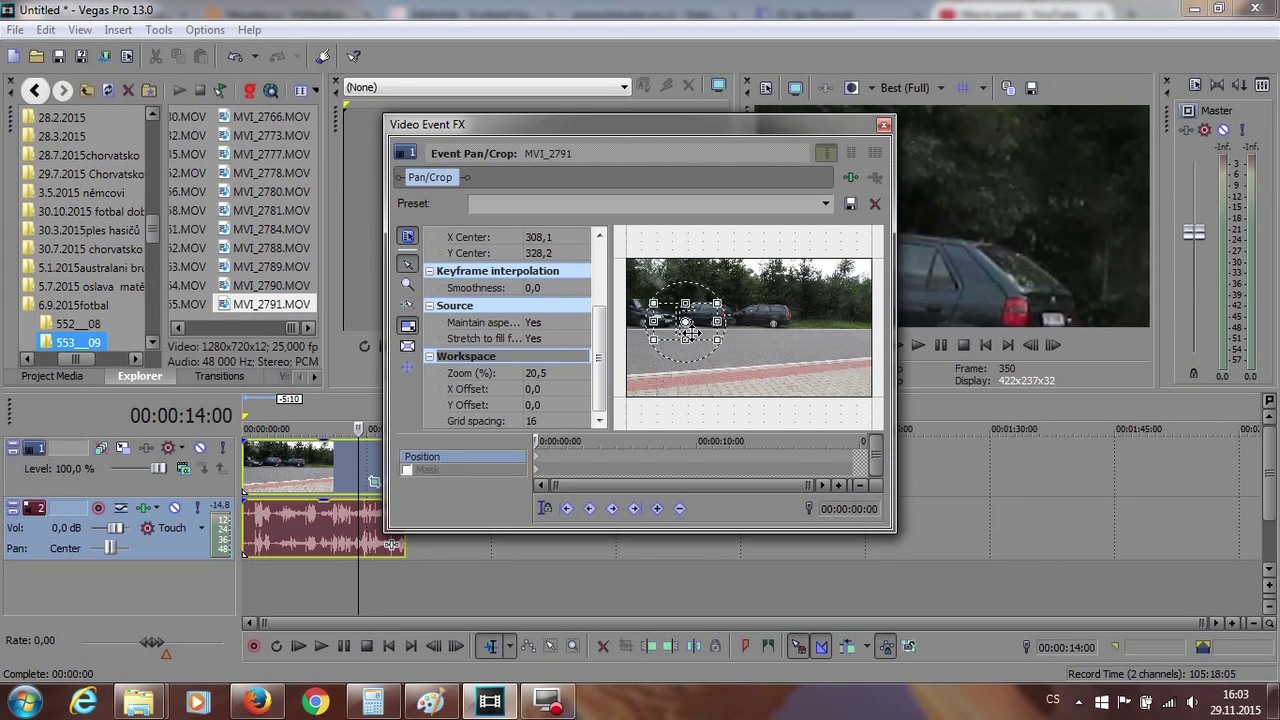
{"action": "left_click_drag", "start_coordinate": [757, 352], "coordinate": [737, 322]}
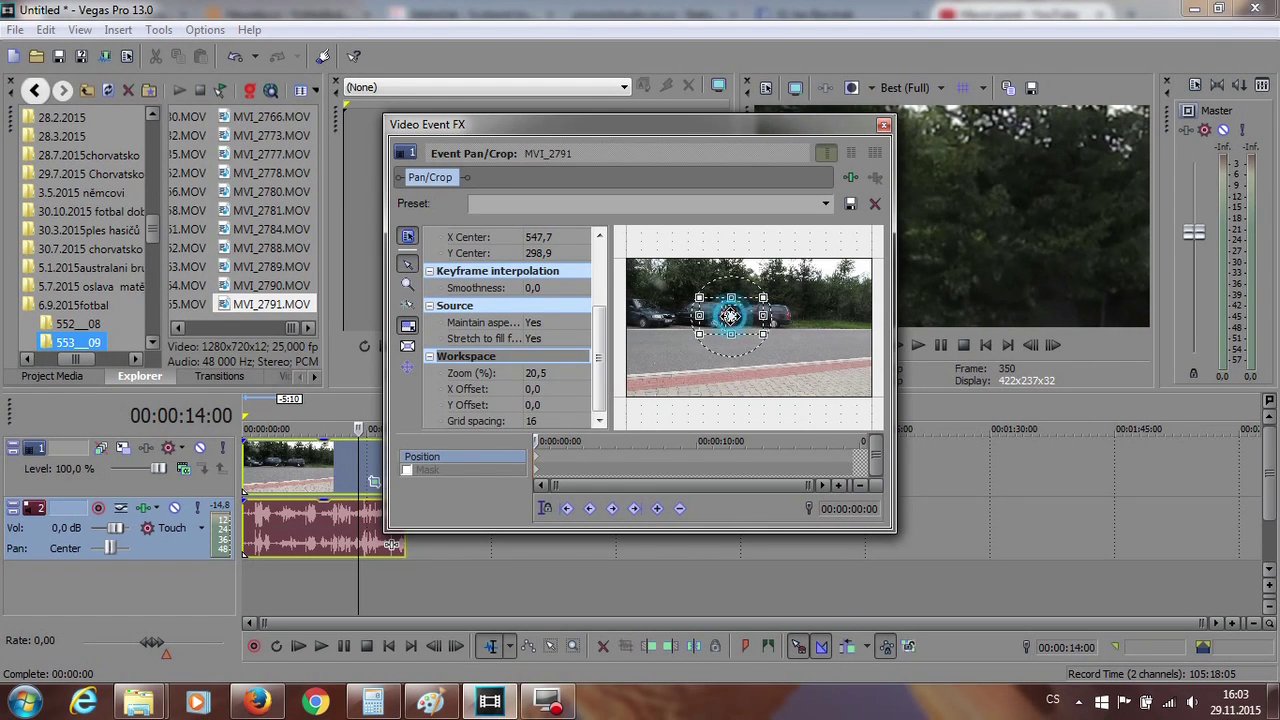
Step: Match the crop frame to the output aspect, enlarge it to nearly the full picture around X 639,5 and Y 360,3, and close the settings
{"action": "right_click", "coordinate": [731, 318]}
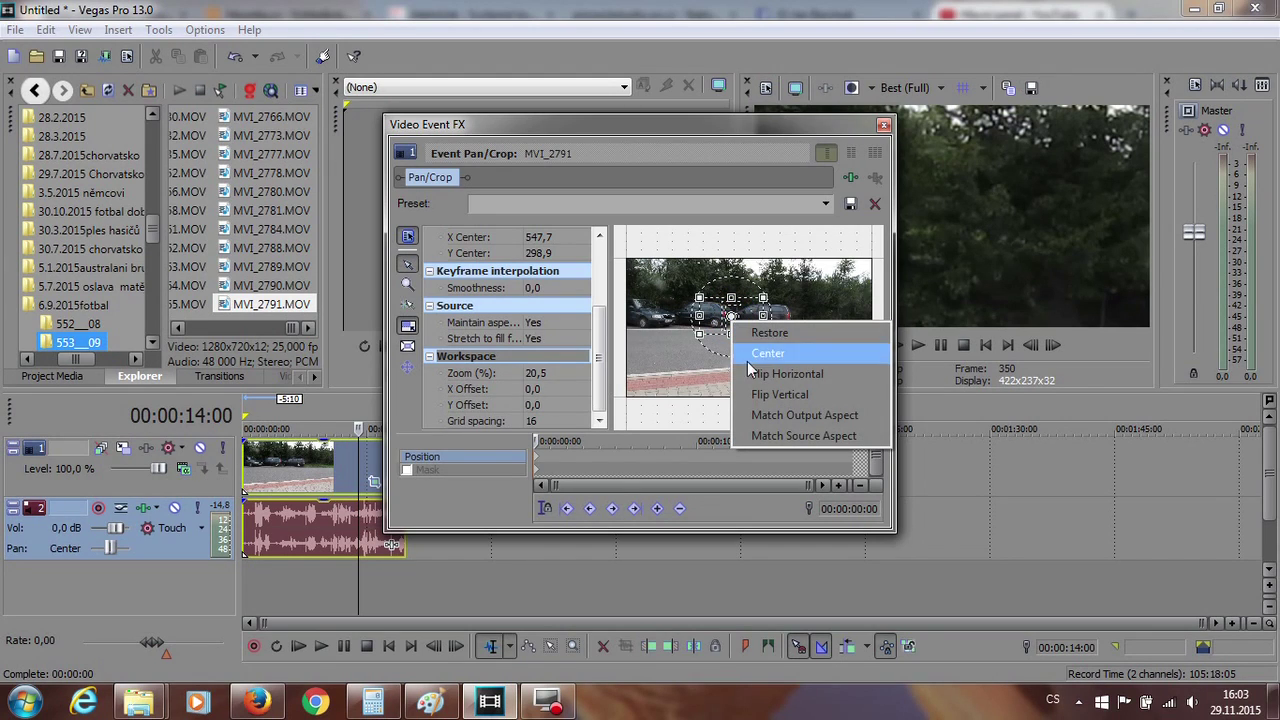
{"action": "left_click", "coordinate": [785, 423]}
{"action": "left_click_drag", "start_coordinate": [760, 338], "coordinate": [866, 477]}
{"action": "left_click_drag", "start_coordinate": [697, 296], "coordinate": [592, 258]}
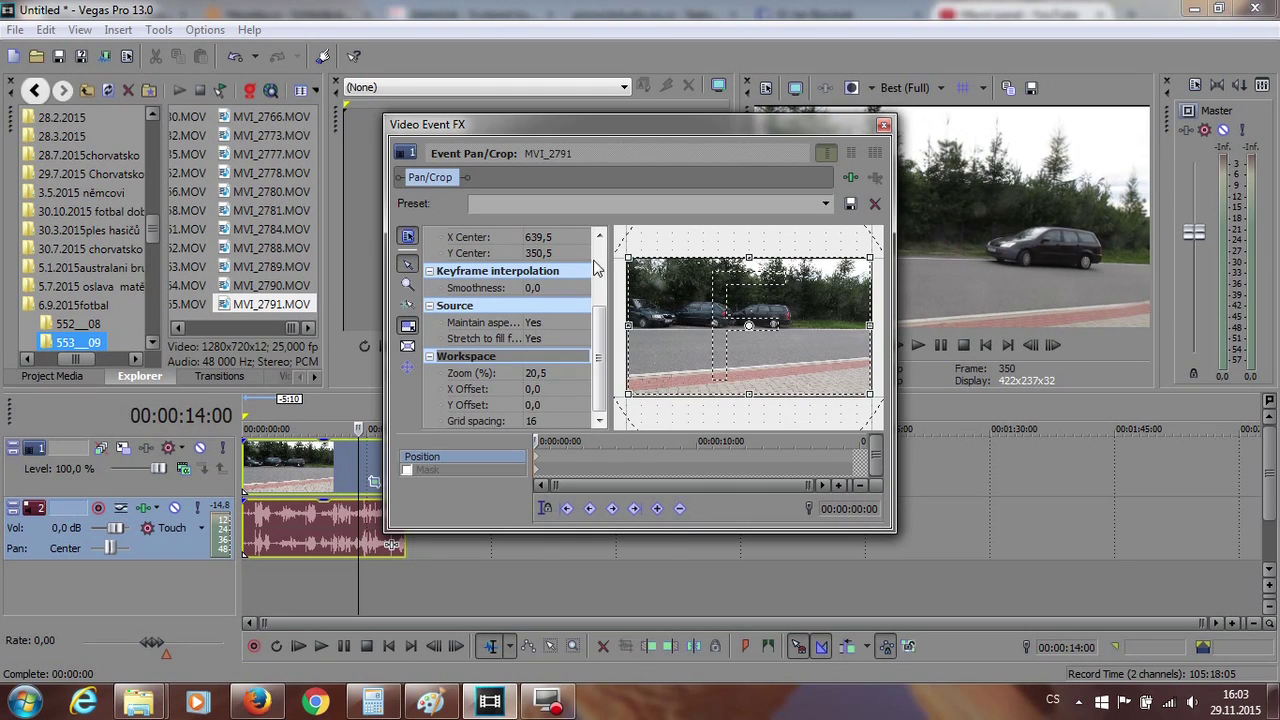
{"action": "left_click_drag", "start_coordinate": [743, 316], "coordinate": [743, 318]}
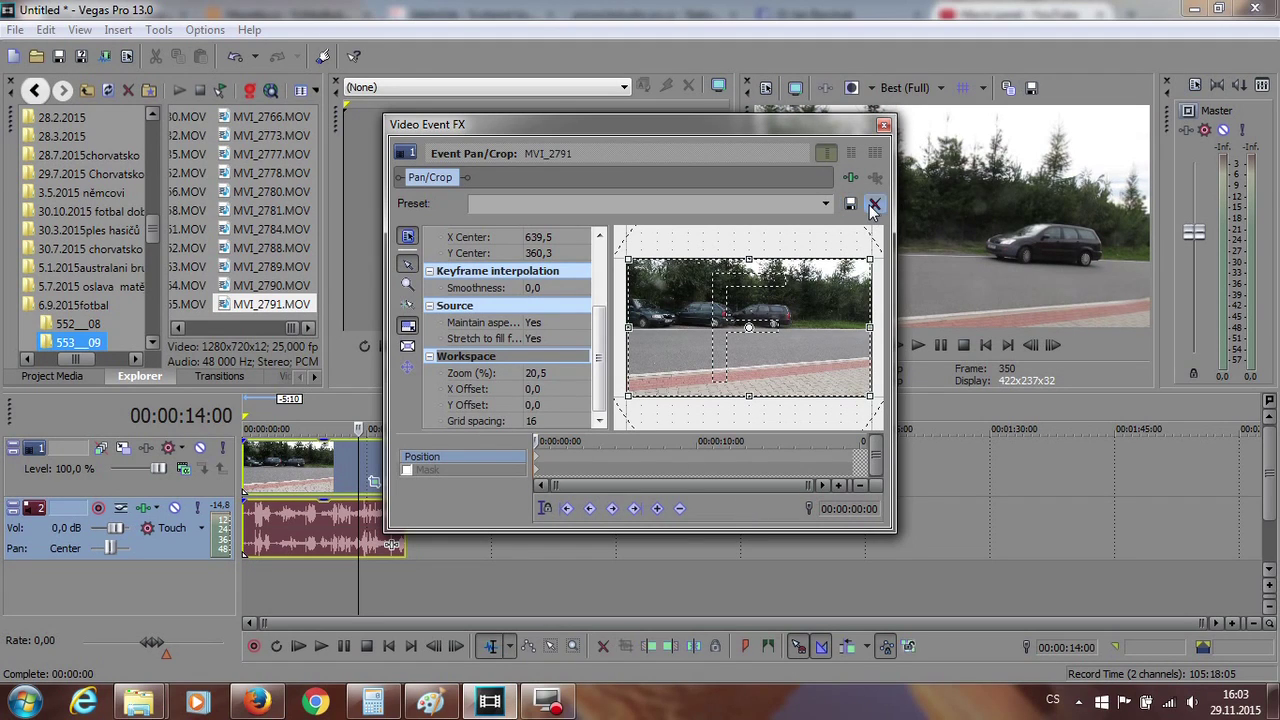
{"action": "left_click", "coordinate": [884, 126]}
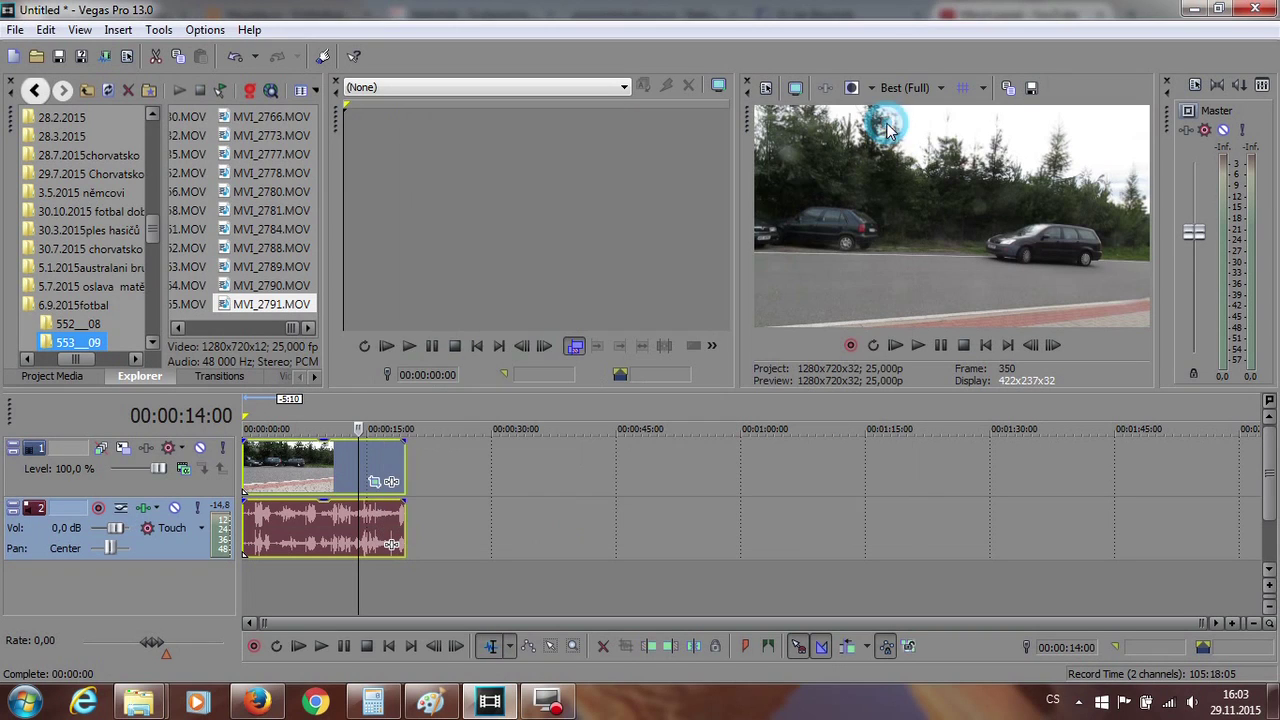
Step: Play the cropped clip from the cursor to its end, then move the cursor back to 00:00:12:22
{"action": "left_click", "coordinate": [913, 343]}
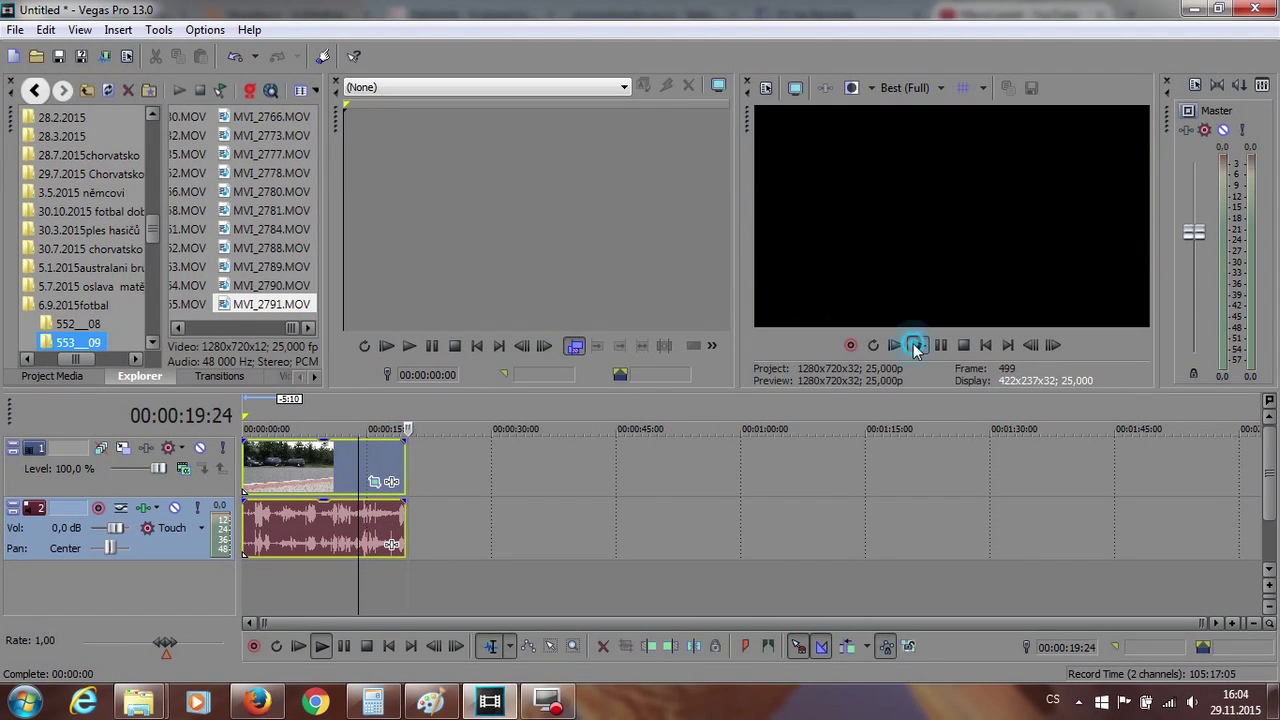
{"action": "left_click", "coordinate": [913, 343]}
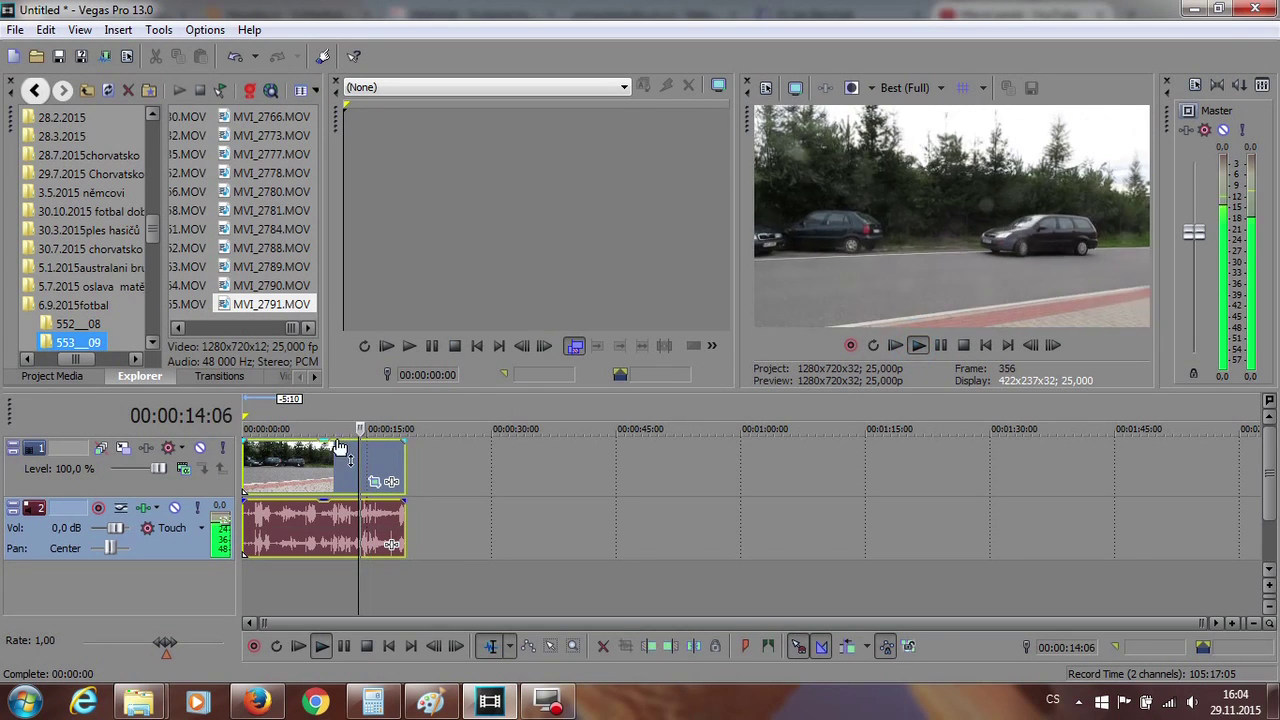
{"action": "left_click", "coordinate": [376, 425]}
{"action": "left_click_drag", "start_coordinate": [376, 425], "coordinate": [349, 425]}
{"action": "left_click", "coordinate": [941, 345]}
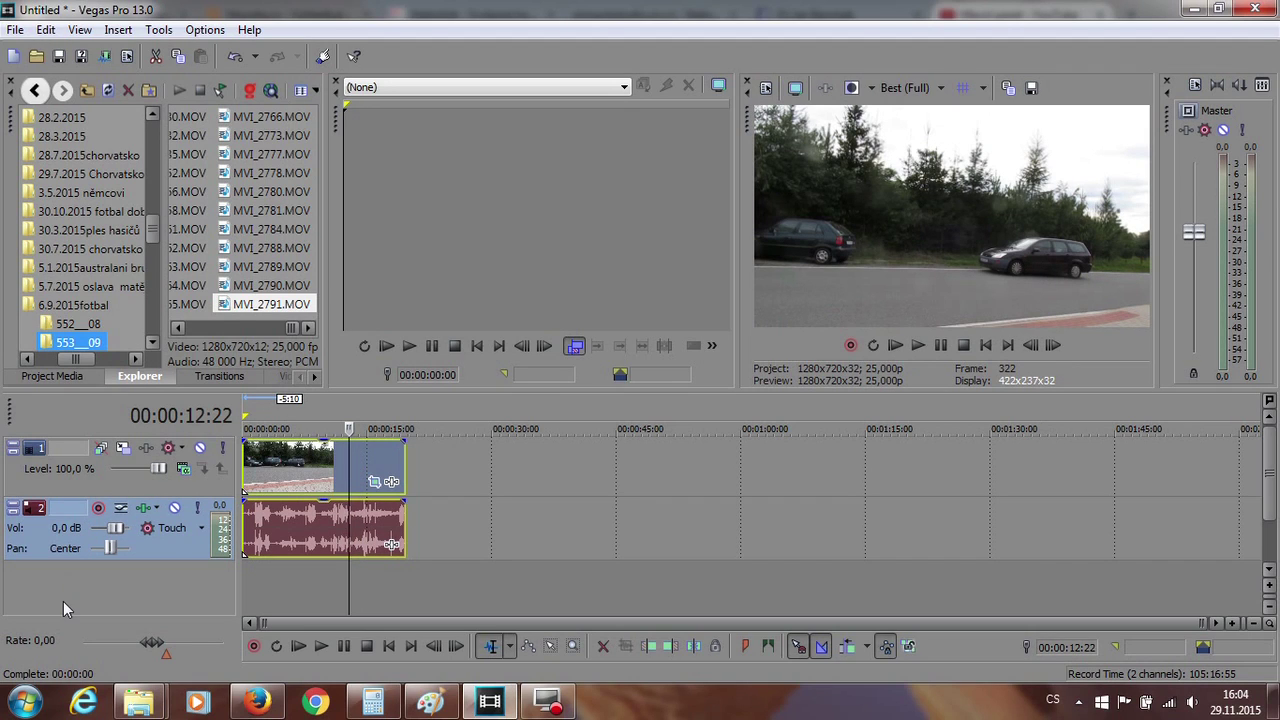
Step: Play the timeline from 00:00:12:22 and stop it, then play again and pause at 00:00:13:17
{"action": "left_click", "coordinate": [323, 642]}
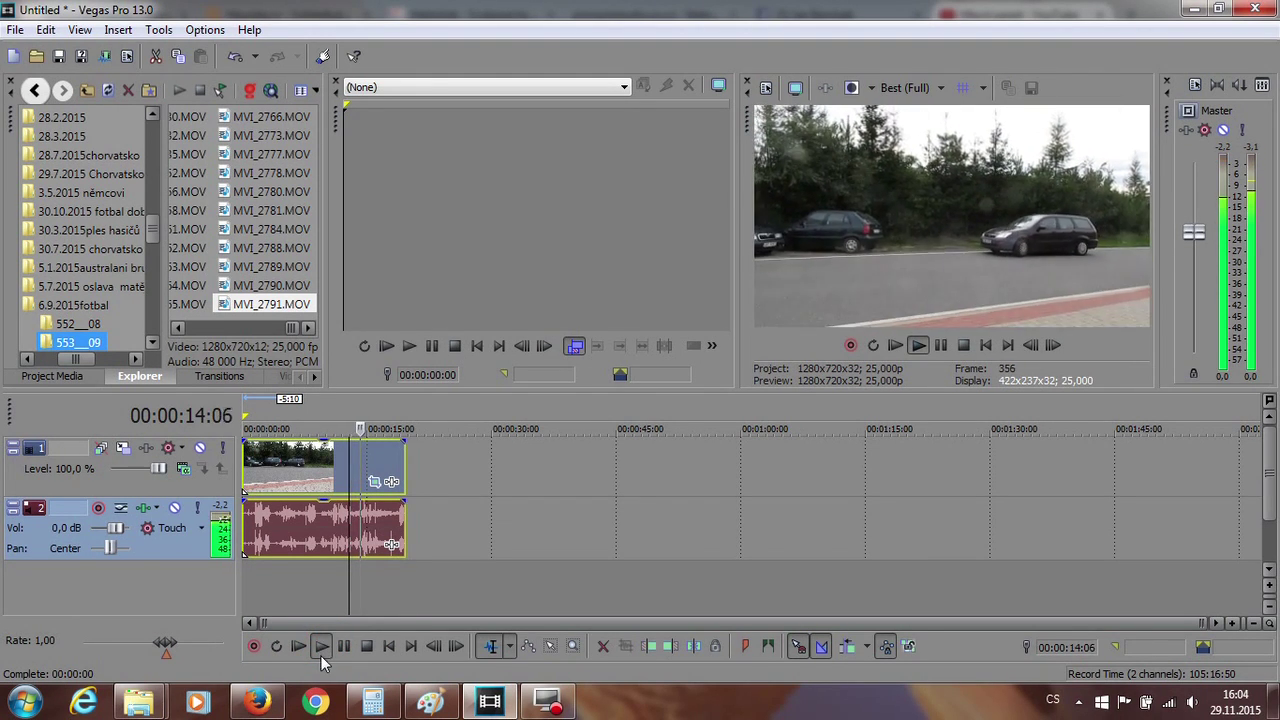
{"action": "left_click", "coordinate": [368, 646]}
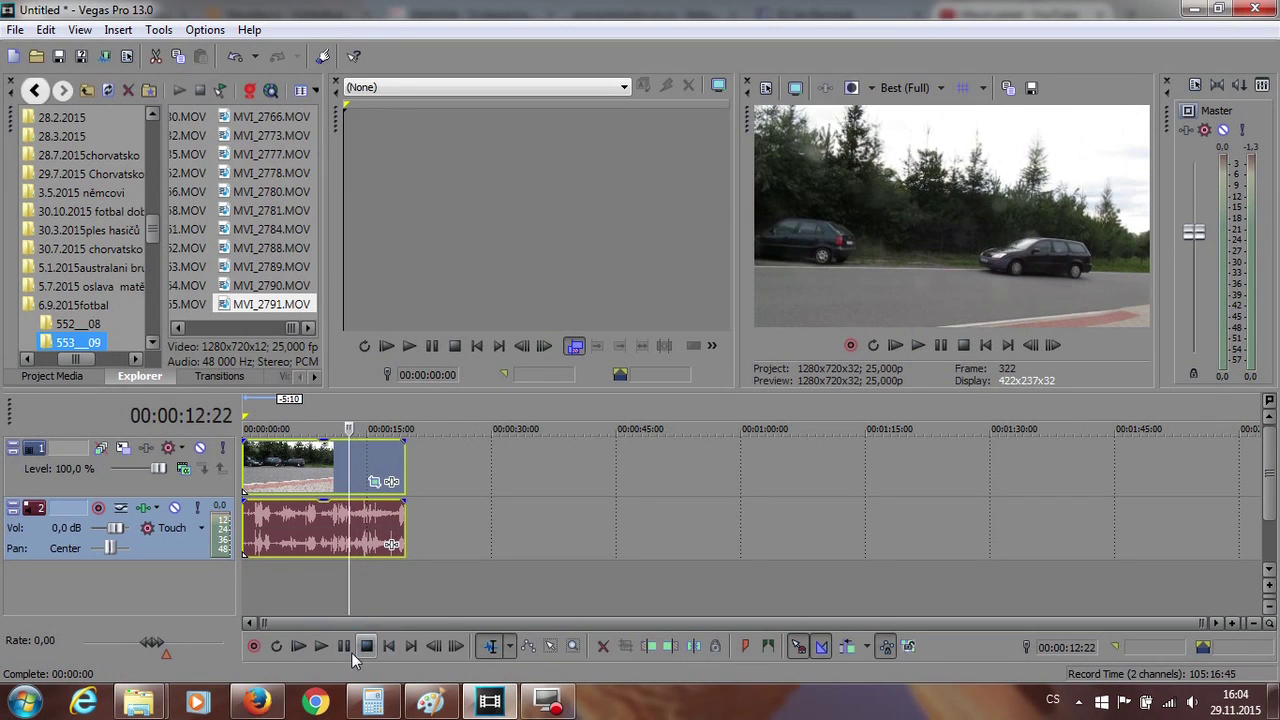
{"action": "left_click", "coordinate": [318, 646]}
{"action": "left_click", "coordinate": [343, 646]}
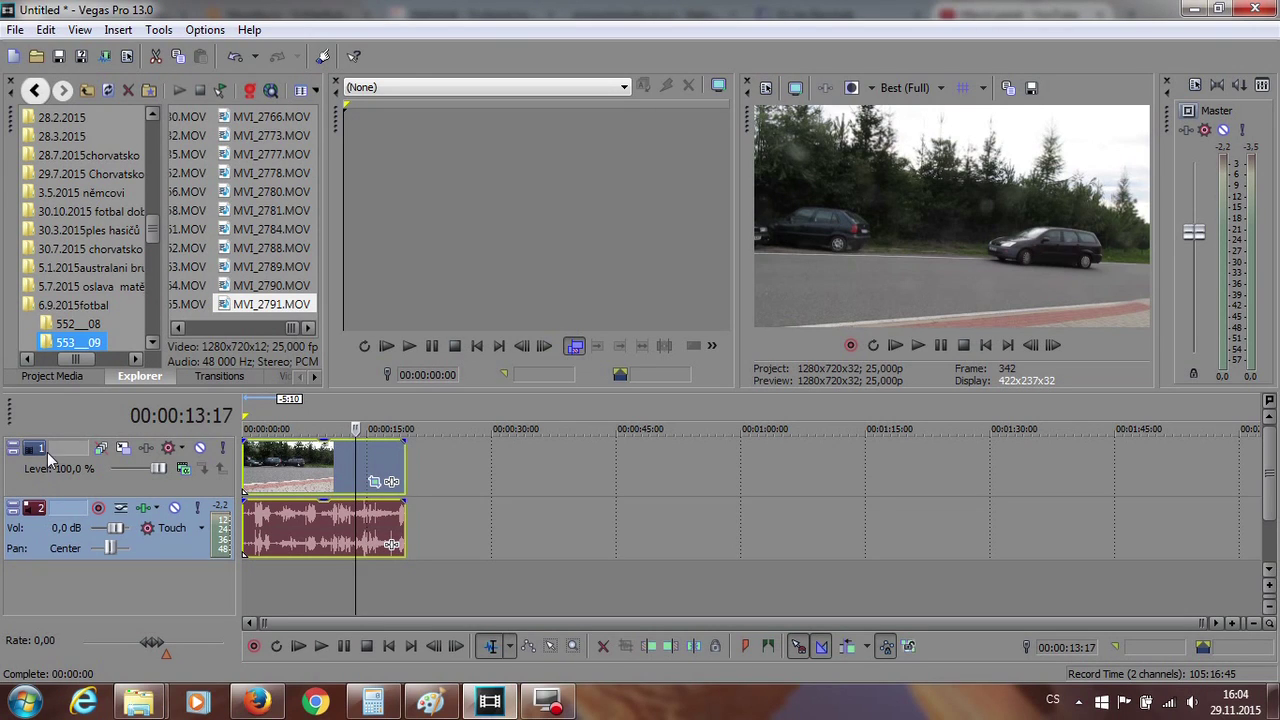
Step: Trim the clip's start, add a fade-in with the 3D Blinds Simple transition, and play the result
{"action": "left_click", "coordinate": [221, 375]}
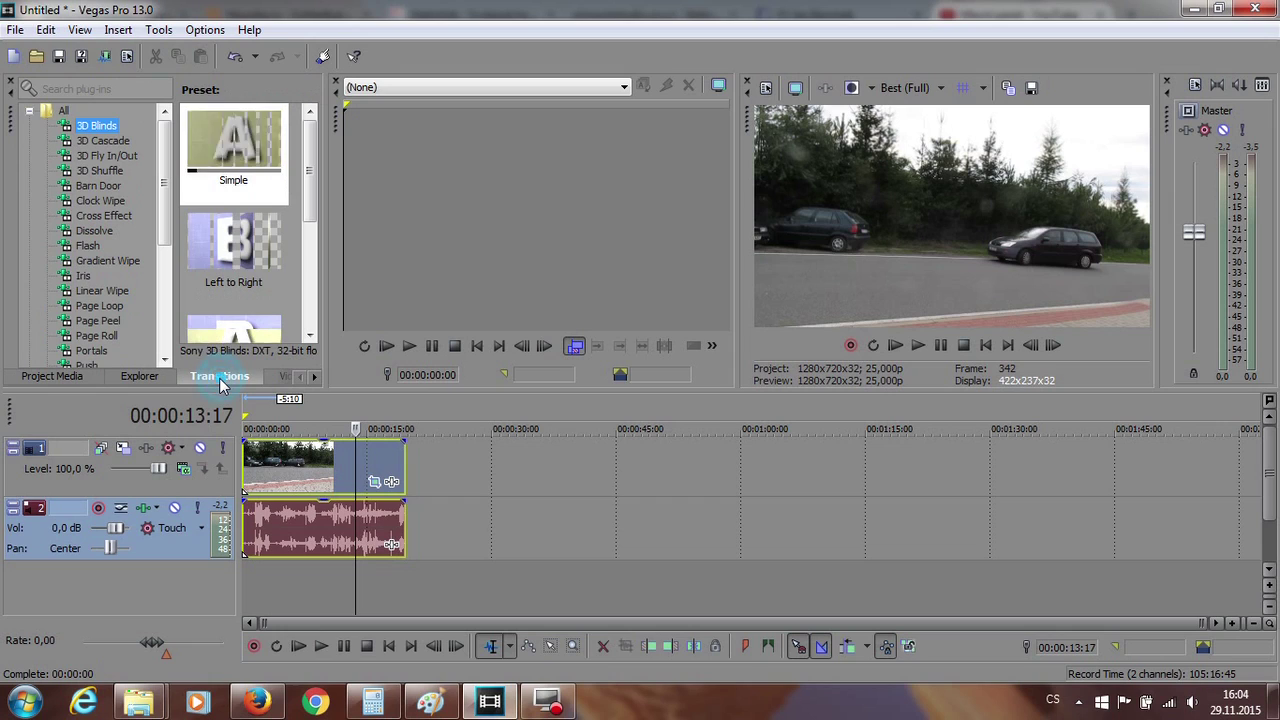
{"action": "left_click_drag", "start_coordinate": [270, 162], "coordinate": [287, 292]}
{"action": "left_click_drag", "start_coordinate": [262, 430], "coordinate": [303, 491]}
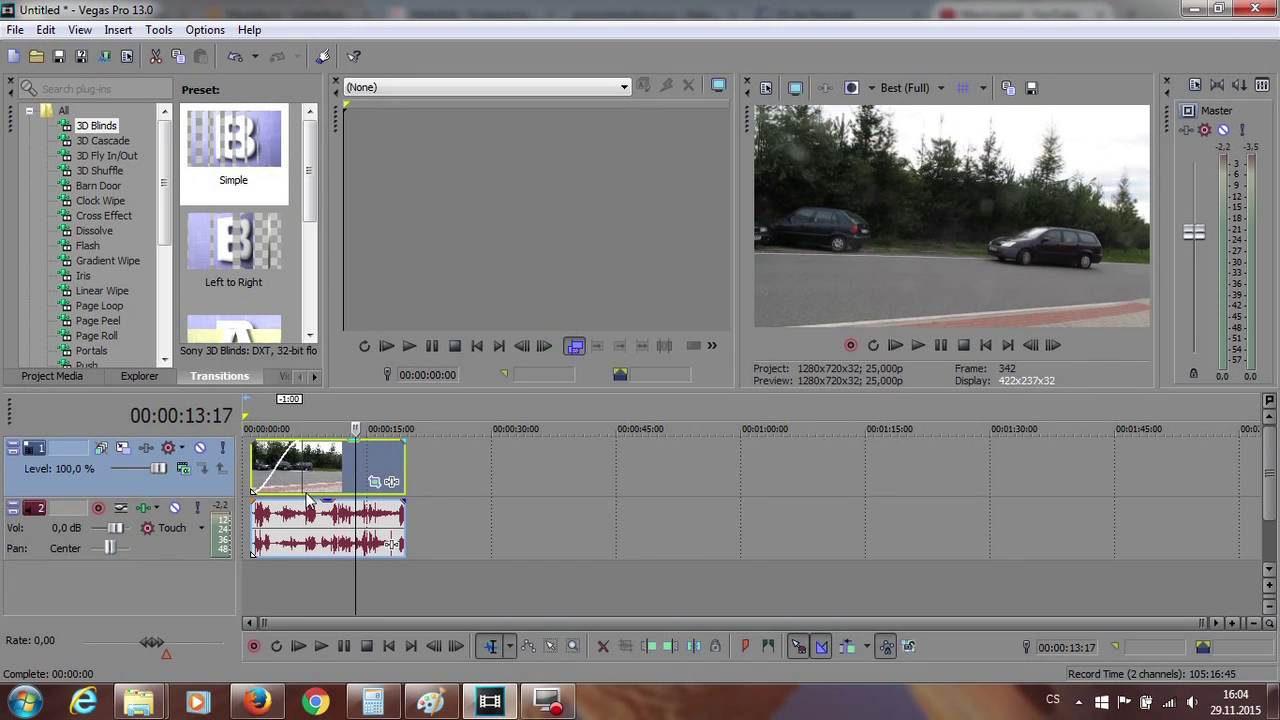
{"action": "left_click_drag", "start_coordinate": [266, 177], "coordinate": [272, 463]}
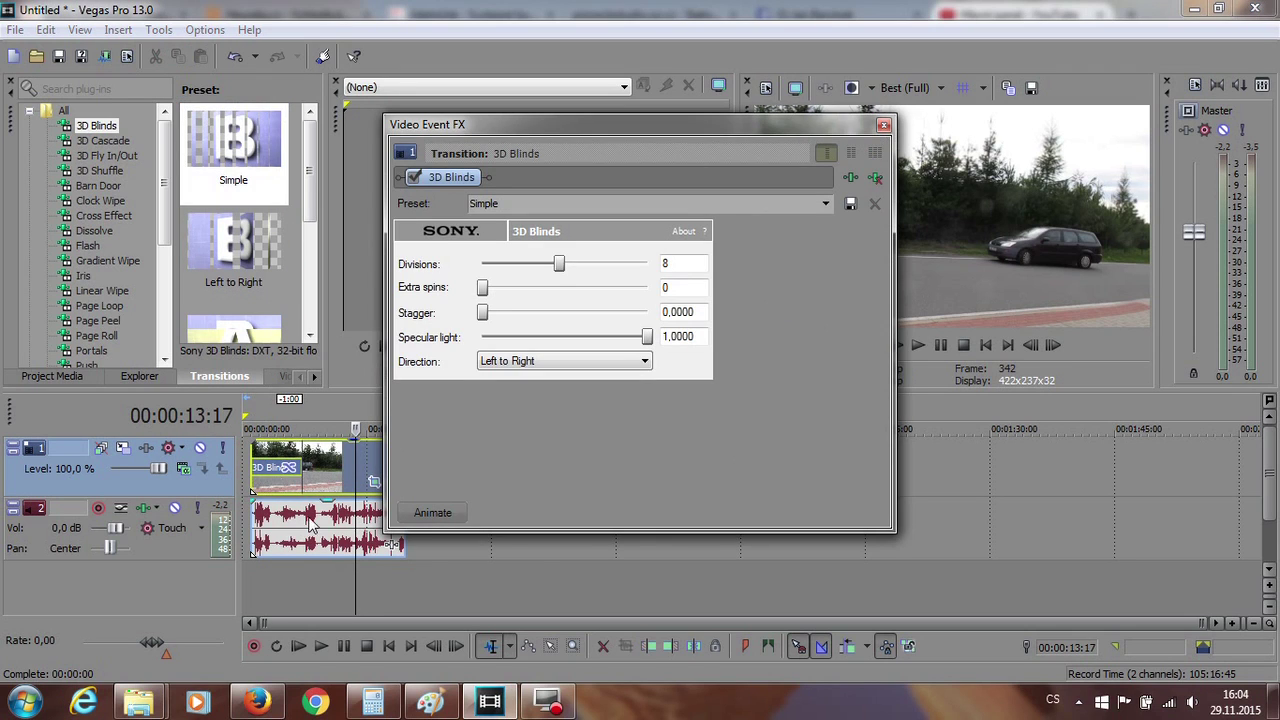
{"action": "left_click", "coordinate": [883, 124]}
{"action": "key", "text": "j"}
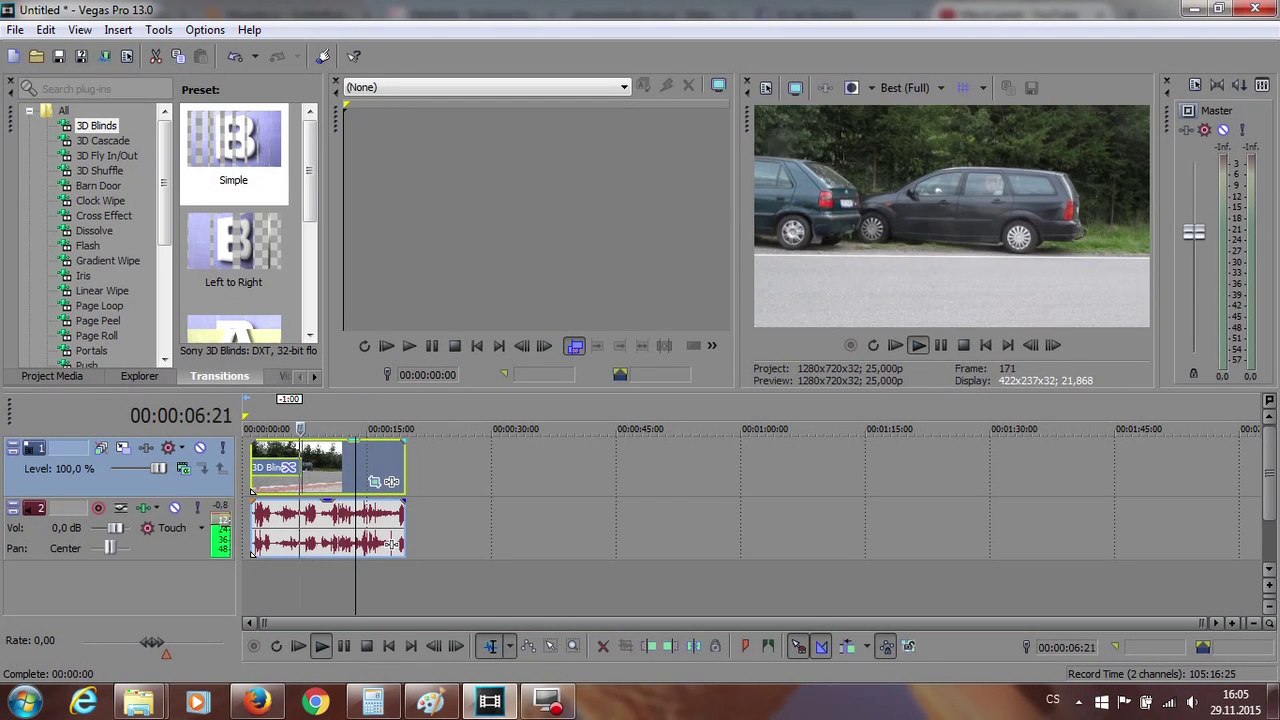
Step: Fade out the clip's end over 00:00:05:10 with the Page Peel transition preset Top-Left, Medium Fold, and play the clip through
{"action": "left_click", "coordinate": [309, 336]}
{"action": "left_click", "coordinate": [309, 336]}
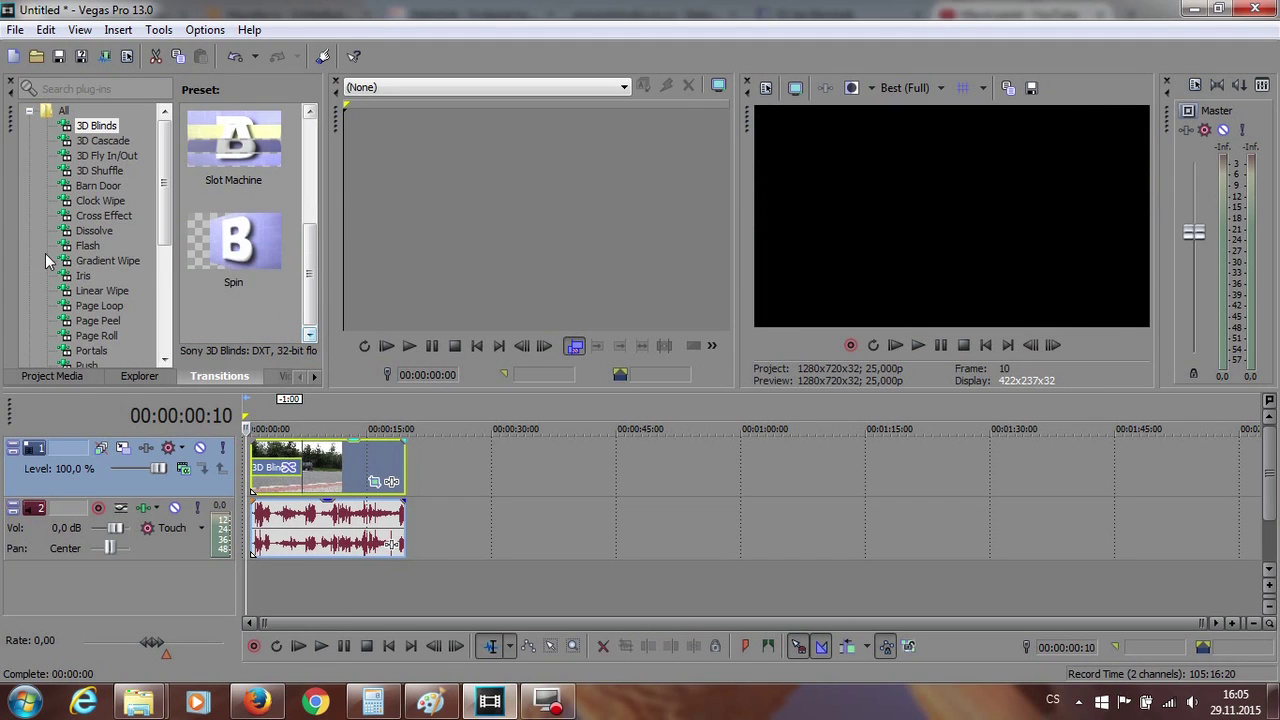
{"action": "left_click", "coordinate": [80, 245]}
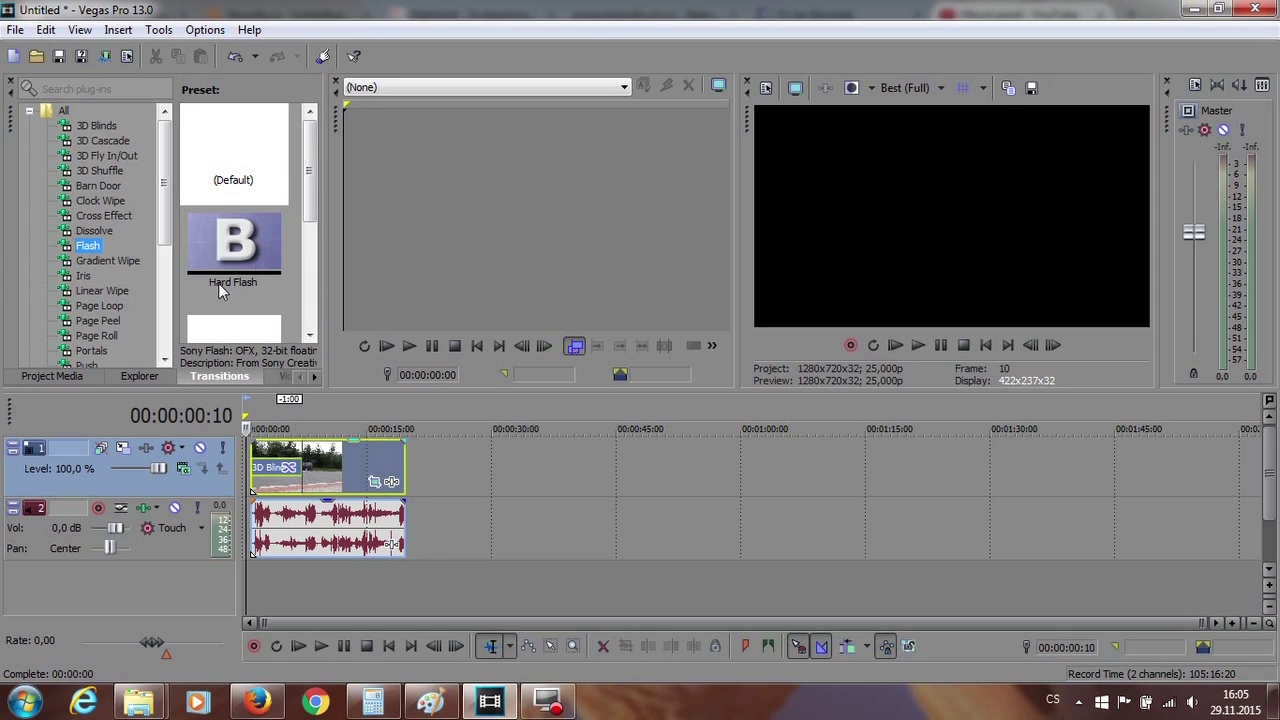
{"action": "left_click", "coordinate": [104, 320]}
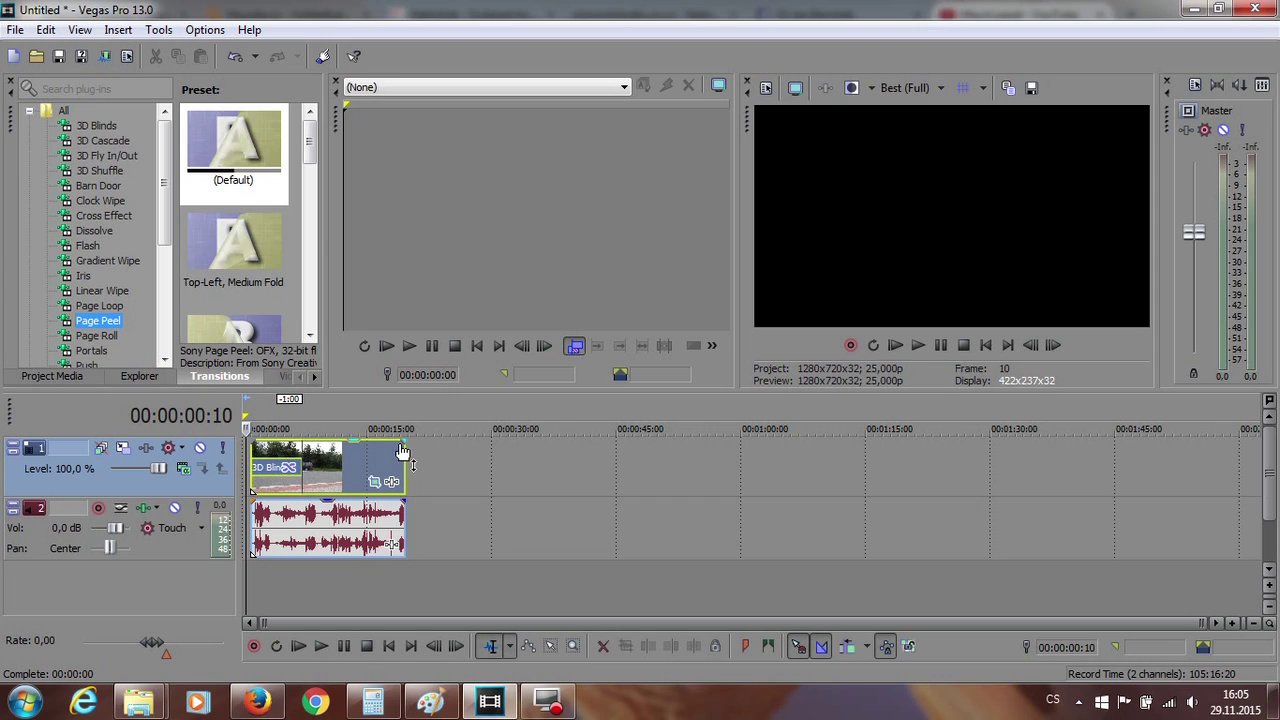
{"action": "left_click_drag", "start_coordinate": [402, 452], "coordinate": [358, 464]}
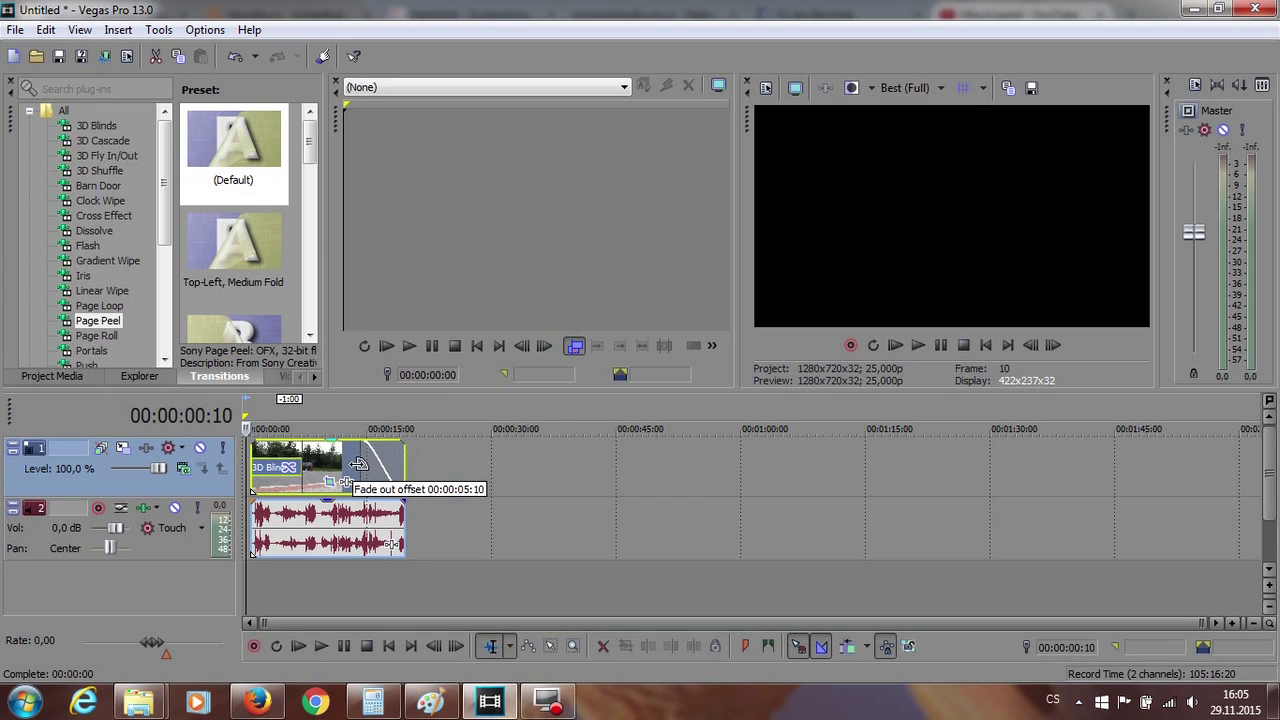
{"action": "left_click_drag", "start_coordinate": [246, 262], "coordinate": [388, 460]}
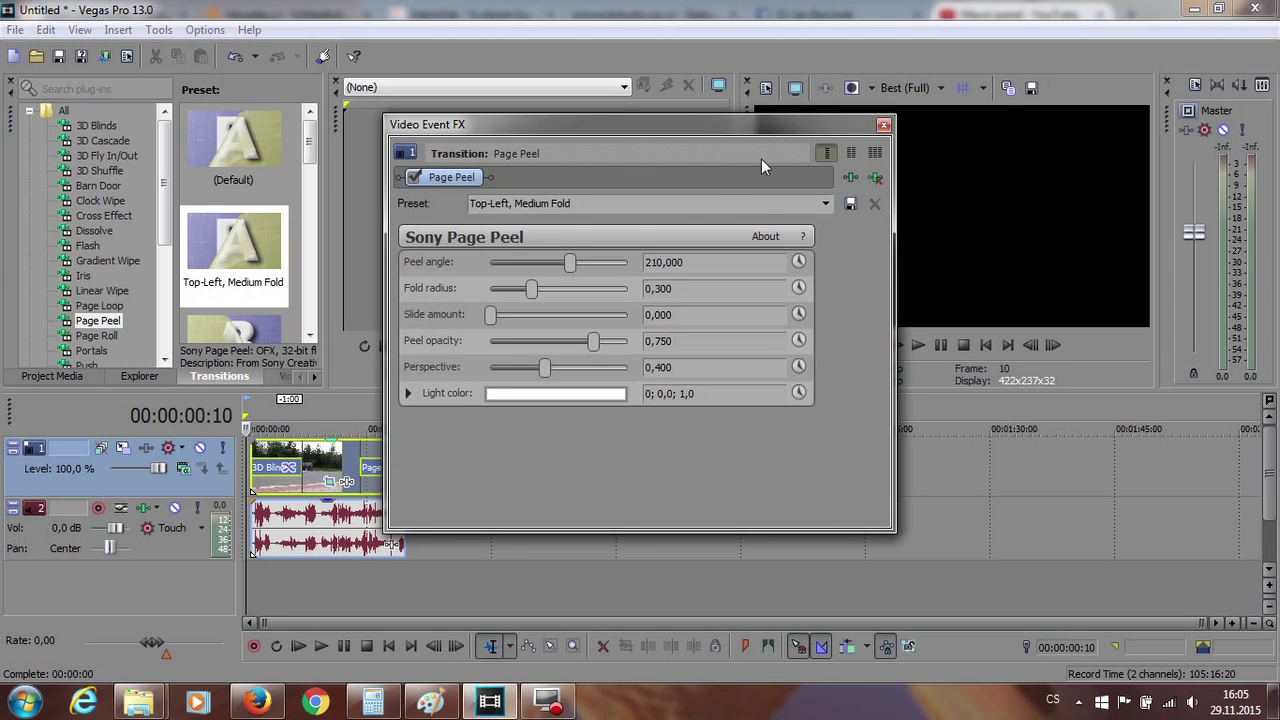
{"action": "left_click", "coordinate": [884, 126]}
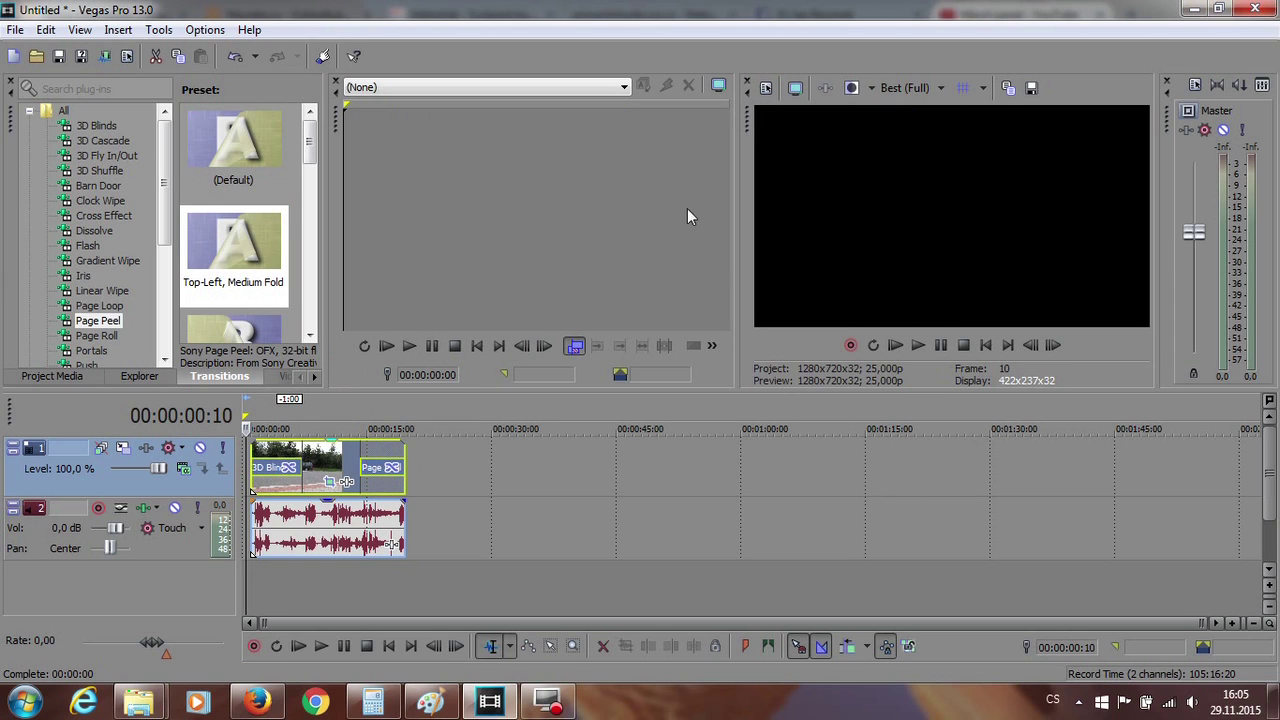
{"action": "left_click", "coordinate": [916, 346]}
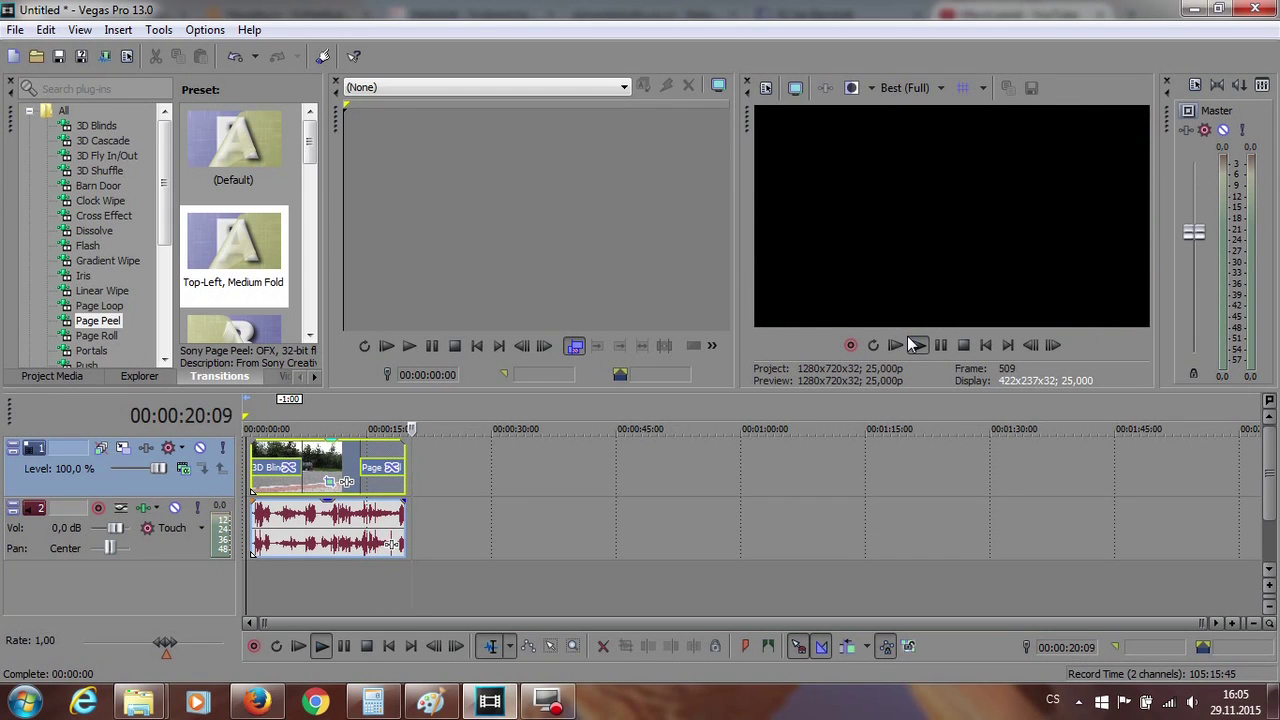
{"action": "left_click", "coordinate": [963, 345]}
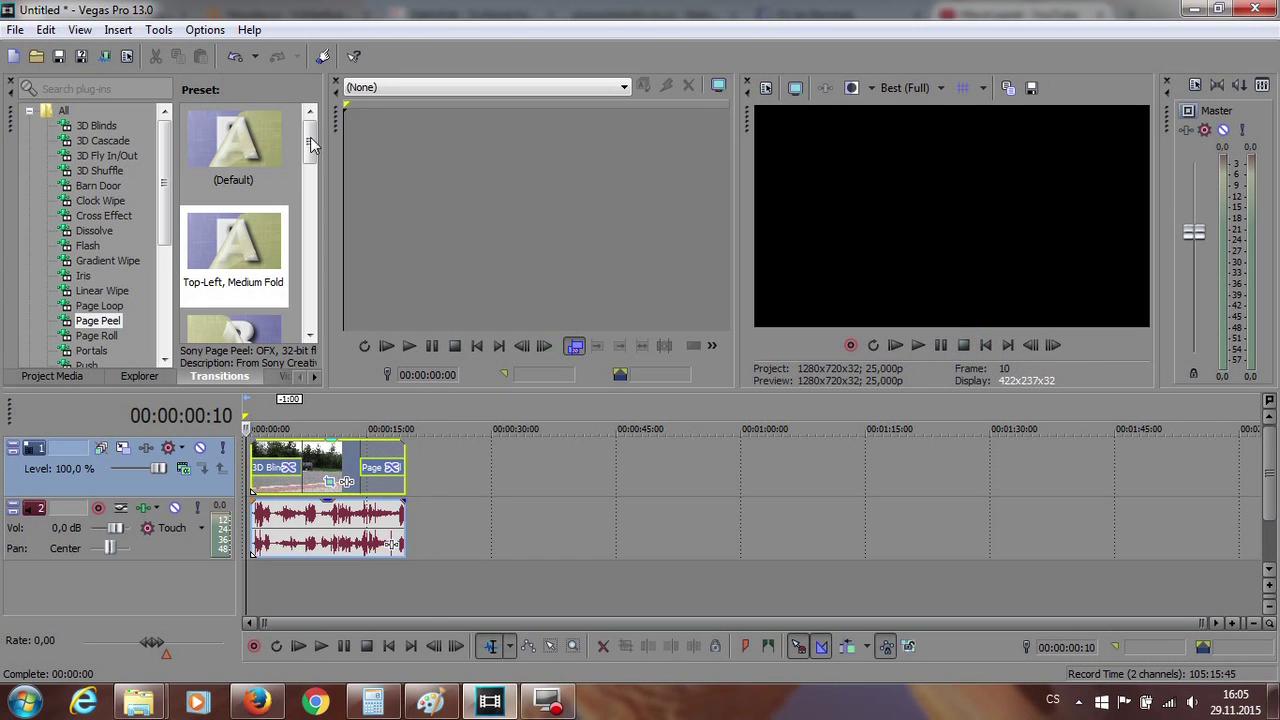
Step: Open the Render As settings and look through the available output formats, from the Sony AVC/MVC templates down to the Windows Media formats
{"action": "left_click", "coordinate": [15, 29]}
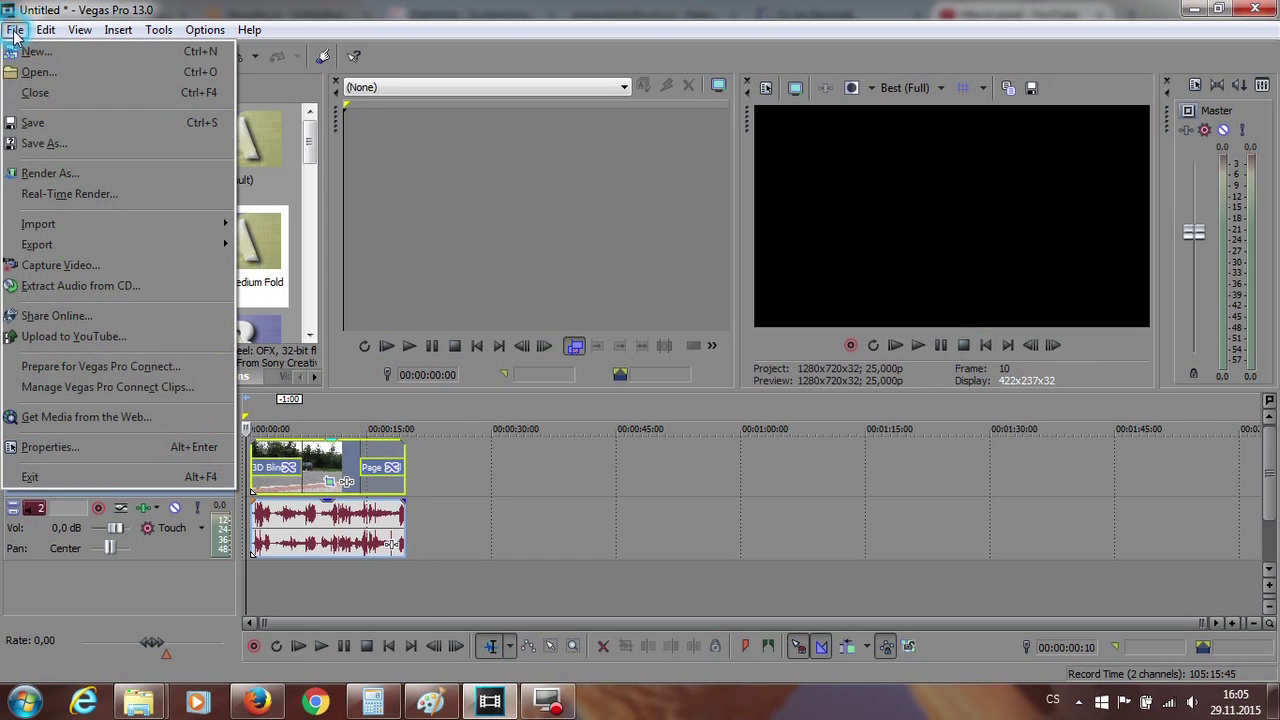
{"action": "left_click", "coordinate": [73, 175]}
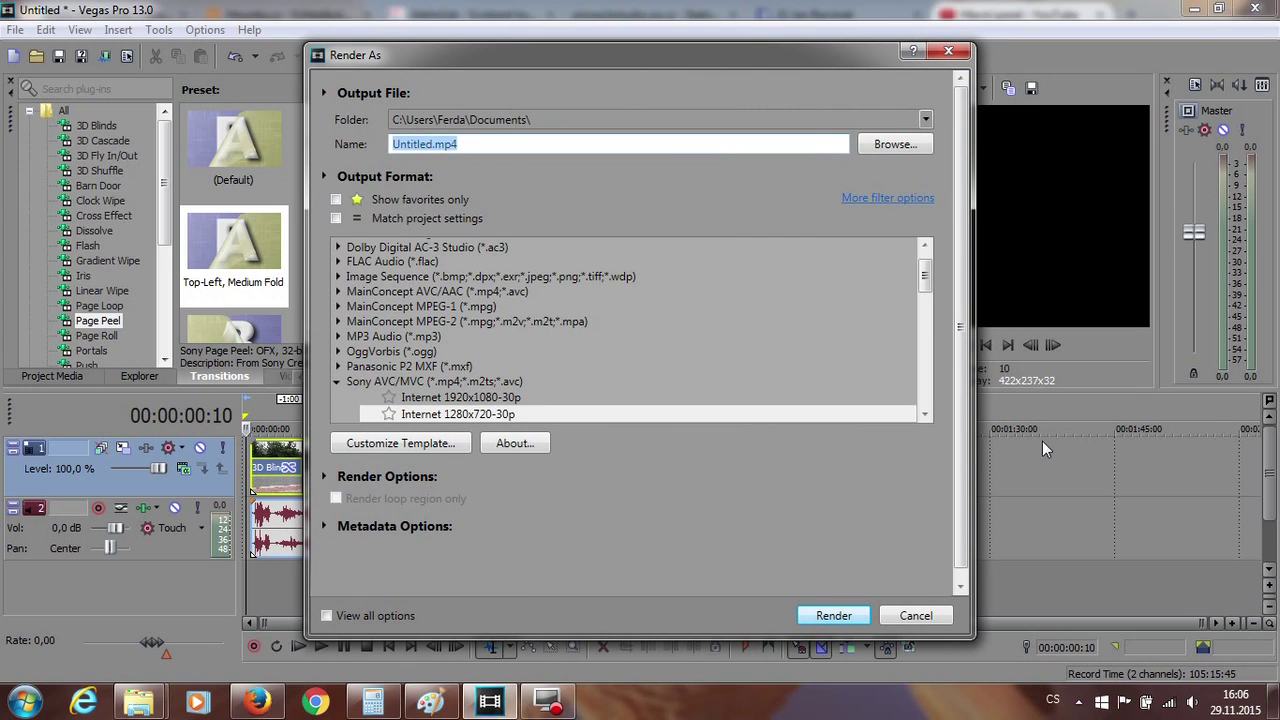
{"action": "left_click", "coordinate": [926, 416]}
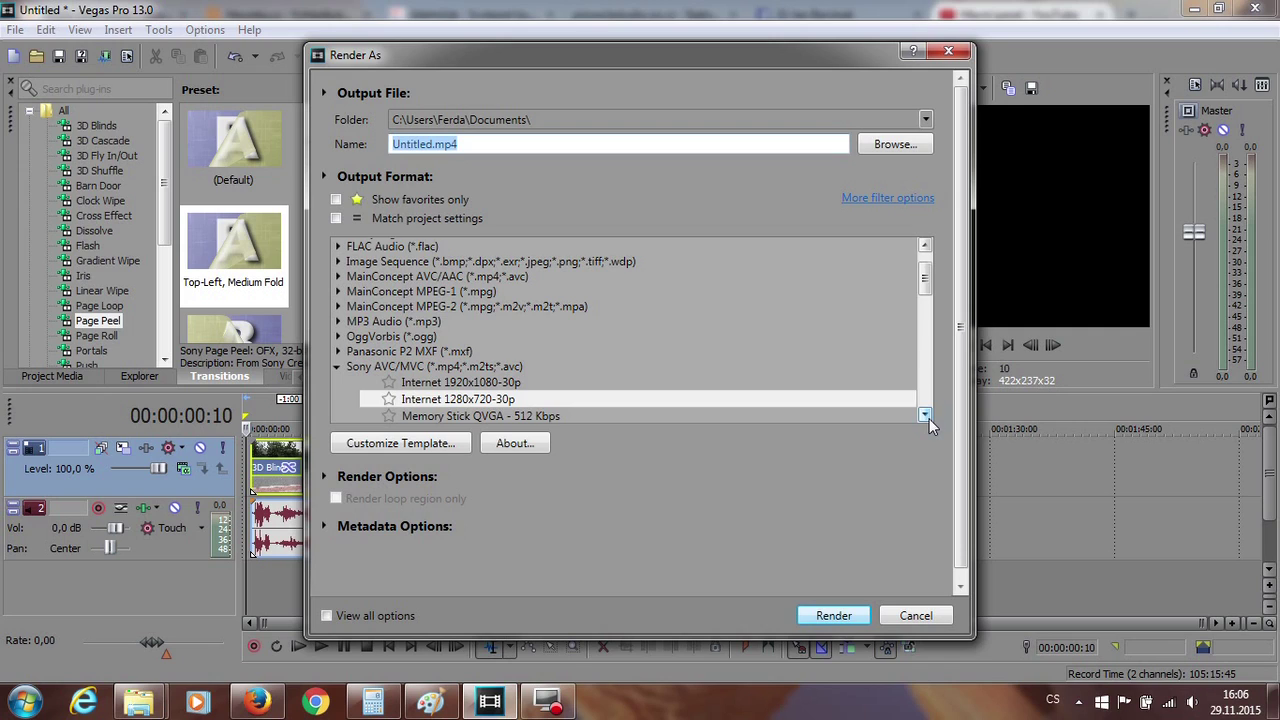
{"action": "left_click", "coordinate": [926, 416]}
{"action": "left_click", "coordinate": [926, 416]}
{"action": "left_click", "coordinate": [926, 416]}
{"action": "left_click", "coordinate": [926, 416]}
{"action": "left_click", "coordinate": [926, 416]}
{"action": "left_click", "coordinate": [926, 416]}
{"action": "left_click", "coordinate": [926, 416]}
{"action": "left_click", "coordinate": [926, 416]}
{"action": "left_click", "coordinate": [926, 416]}
{"action": "left_click", "coordinate": [926, 416]}
{"action": "left_click", "coordinate": [926, 416]}
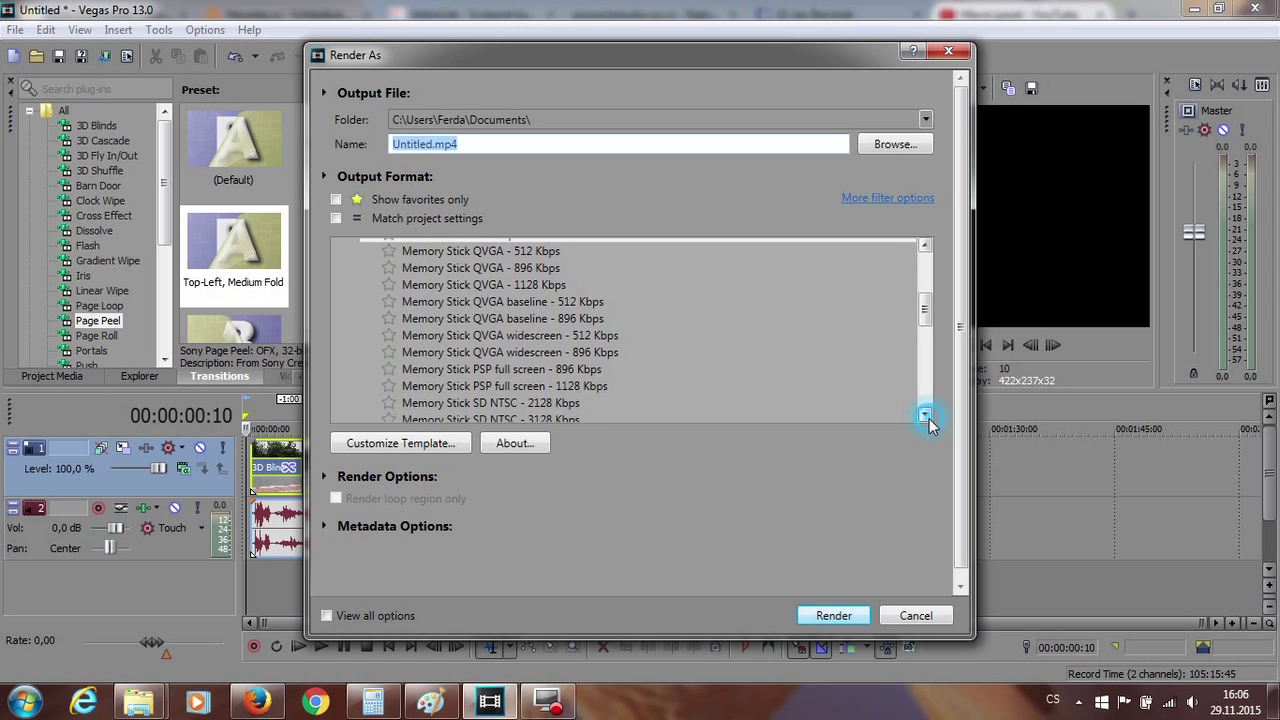
{"action": "left_click", "coordinate": [926, 416]}
{"action": "left_click", "coordinate": [926, 416]}
{"action": "left_click", "coordinate": [926, 416]}
{"action": "left_click", "coordinate": [926, 416]}
{"action": "left_click", "coordinate": [926, 416]}
{"action": "left_click", "coordinate": [926, 416]}
{"action": "left_click", "coordinate": [926, 416]}
{"action": "left_click", "coordinate": [926, 416]}
{"action": "left_click", "coordinate": [926, 416]}
{"action": "left_click", "coordinate": [926, 416]}
{"action": "left_click", "coordinate": [926, 416]}
{"action": "left_click", "coordinate": [926, 416]}
{"action": "left_click", "coordinate": [926, 416]}
{"action": "left_click", "coordinate": [926, 416]}
{"action": "left_click", "coordinate": [926, 416]}
{"action": "left_click", "coordinate": [926, 416]}
{"action": "left_click", "coordinate": [926, 416]}
{"action": "left_click", "coordinate": [926, 416]}
{"action": "left_click", "coordinate": [926, 416]}
{"action": "left_click", "coordinate": [926, 416]}
{"action": "left_click", "coordinate": [926, 416]}
{"action": "left_click", "coordinate": [926, 416]}
{"action": "left_click", "coordinate": [926, 416]}
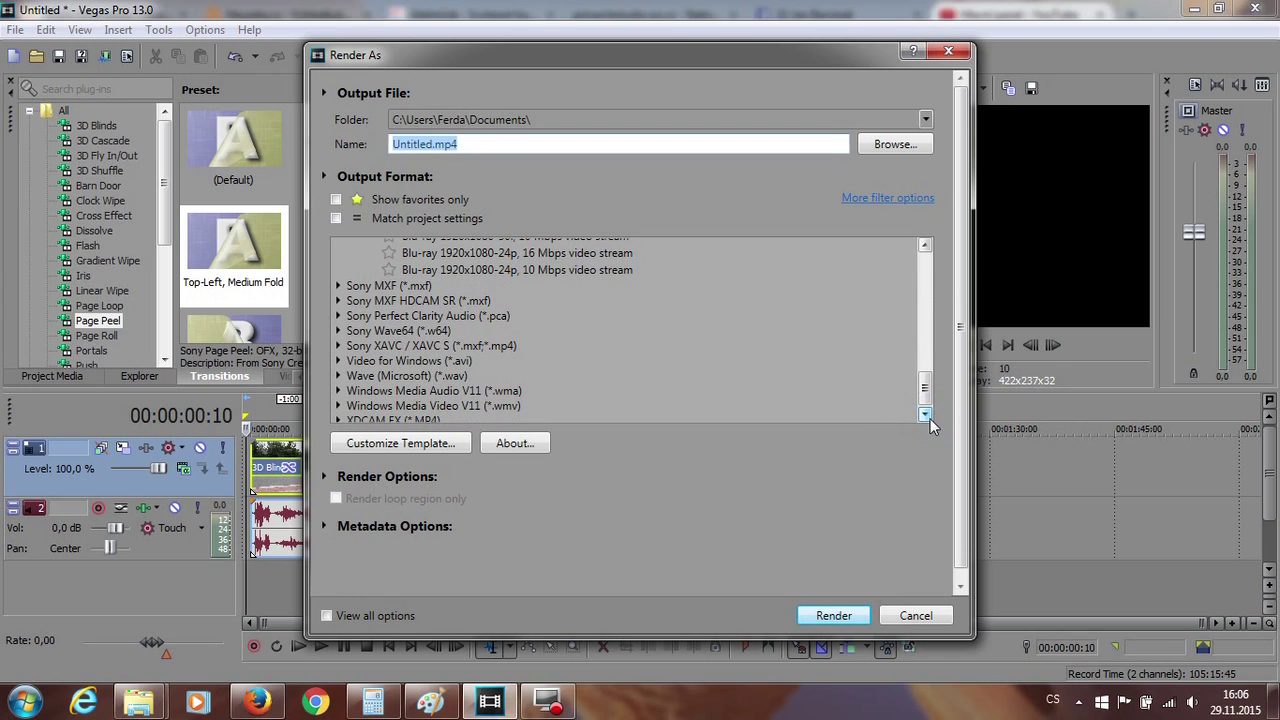
Step: Expand the Video for Windows (*.avi) format and look through its render templates
{"action": "left_click", "coordinate": [337, 362]}
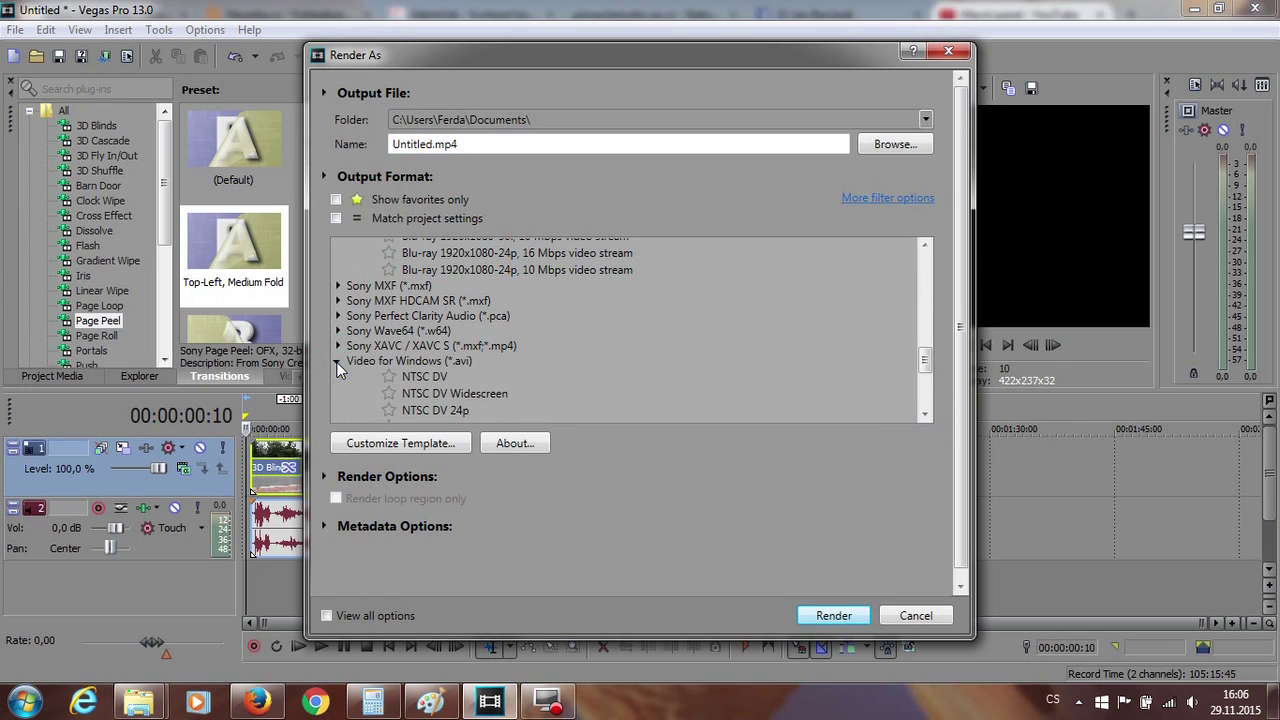
{"action": "left_click", "coordinate": [926, 415]}
{"action": "left_click_drag", "start_coordinate": [926, 416], "coordinate": [926, 418]}
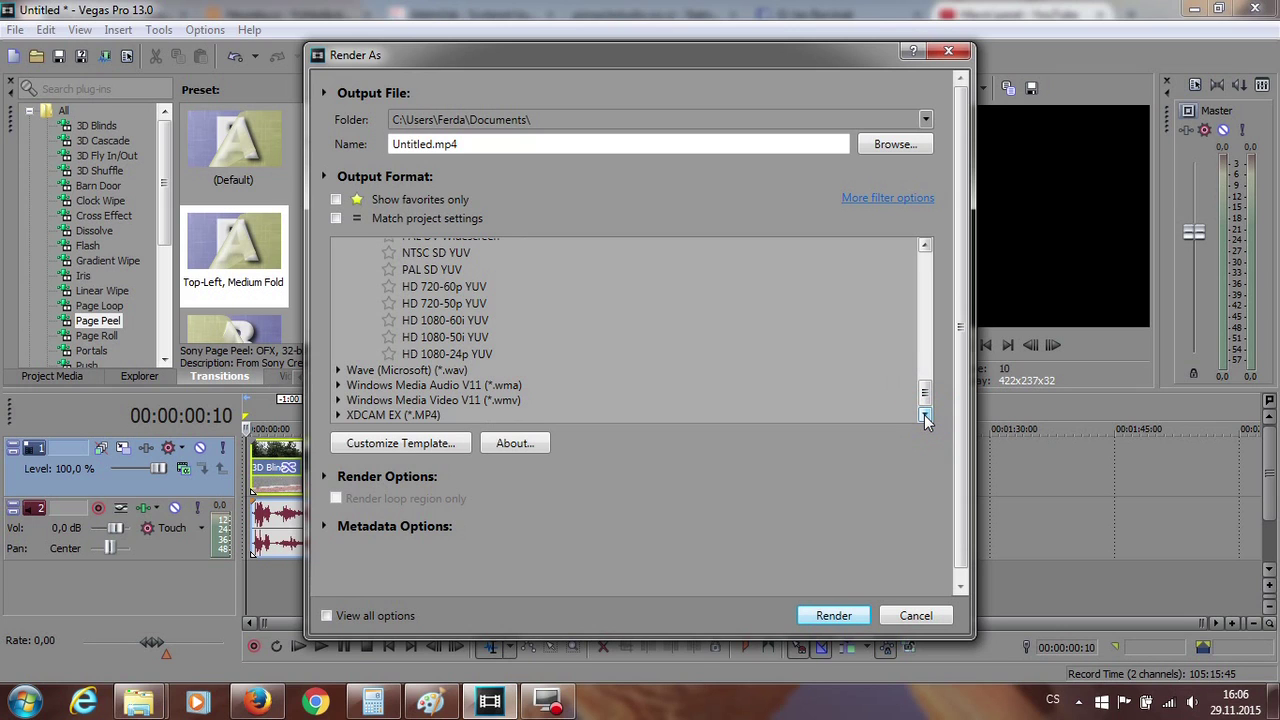
Step: Render the project as Untitled.mp4 with the MainConcept AVC/AAC template Sony Tablet 720p, overwriting the existing file, and open the rendered video
{"action": "left_click_drag", "start_coordinate": [926, 405], "coordinate": [945, 350]}
{"action": "left_click_drag", "start_coordinate": [945, 340], "coordinate": [958, 300]}
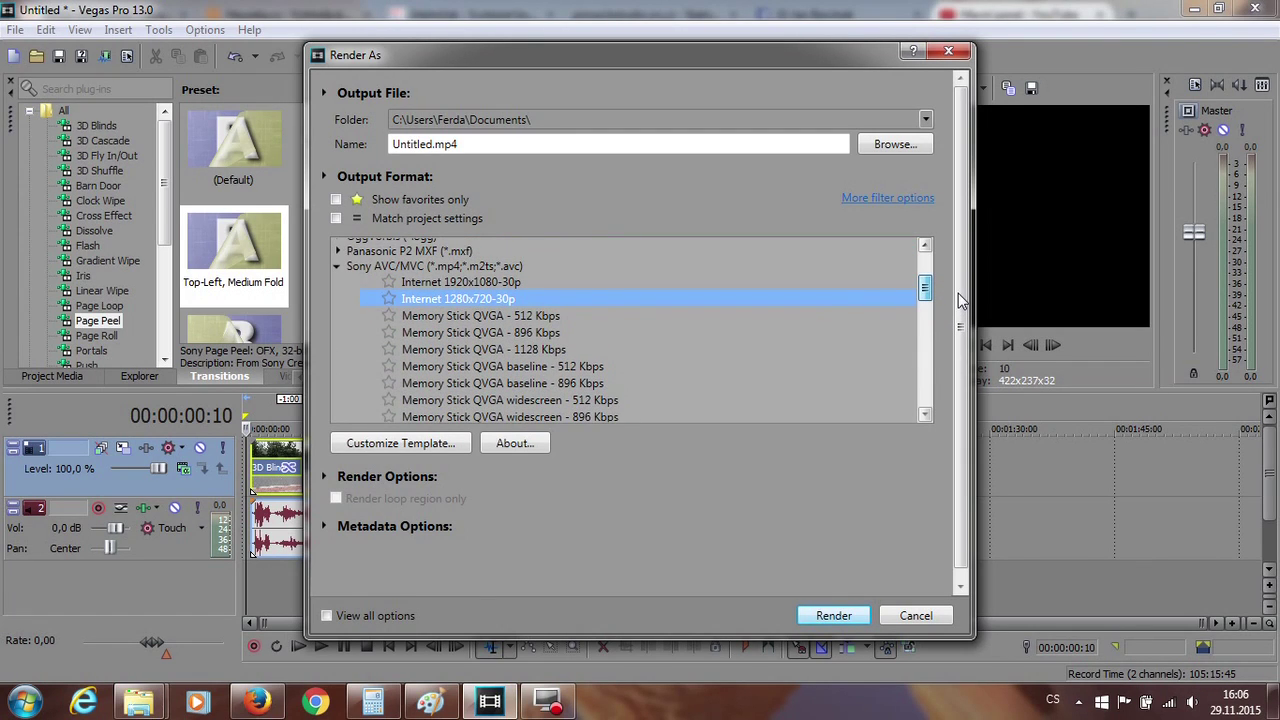
{"action": "mouse_move", "coordinate": [958, 300]}
{"action": "left_mouse_down"}
{"action": "mouse_move", "coordinate": [948, 366]}
{"action": "mouse_move", "coordinate": [977, 283]}
{"action": "mouse_move", "coordinate": [935, 289]}
{"action": "left_mouse_up"}
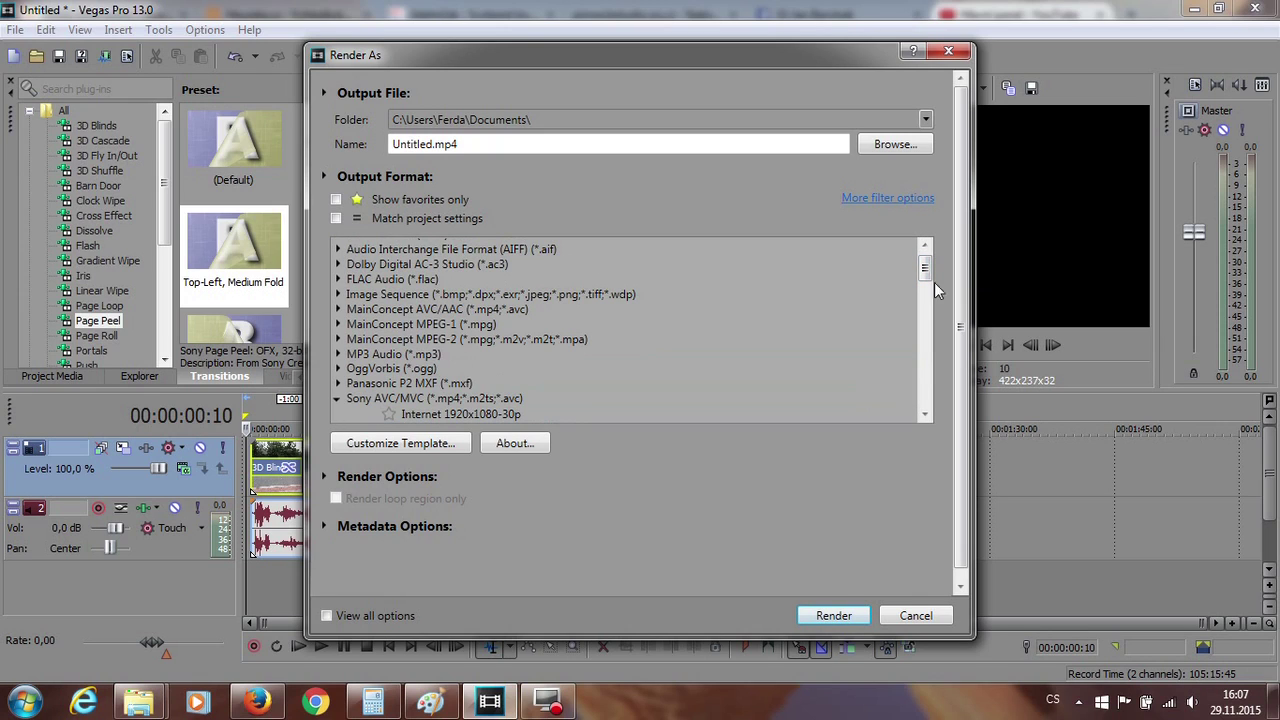
{"action": "double_click", "coordinate": [472, 311]}
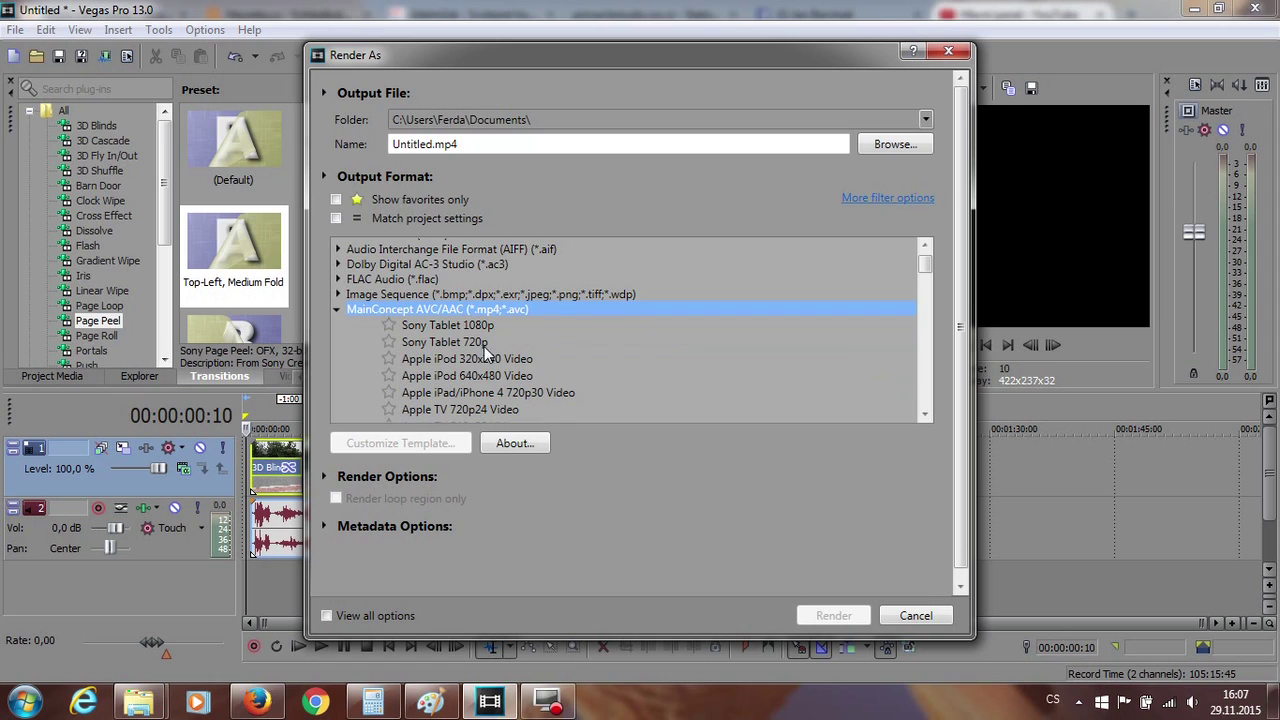
{"action": "left_click", "coordinate": [484, 347]}
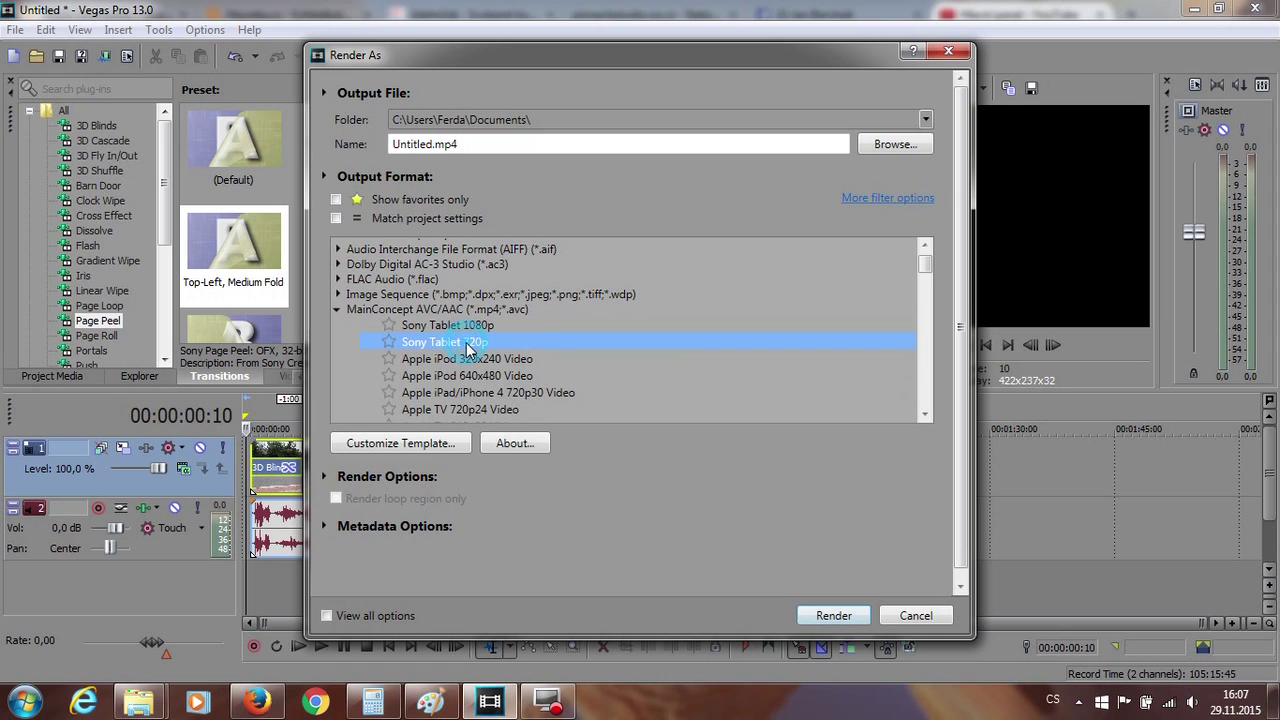
{"action": "left_click", "coordinate": [842, 617]}
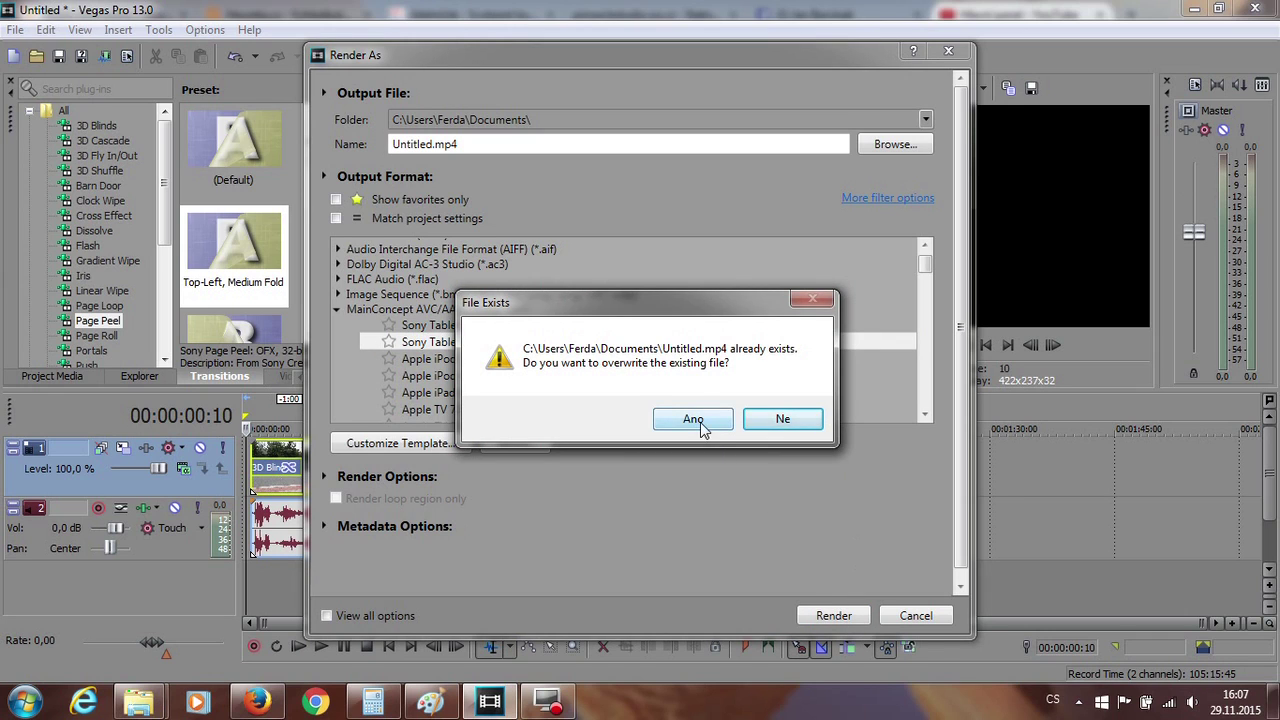
{"action": "left_click", "coordinate": [693, 419]}
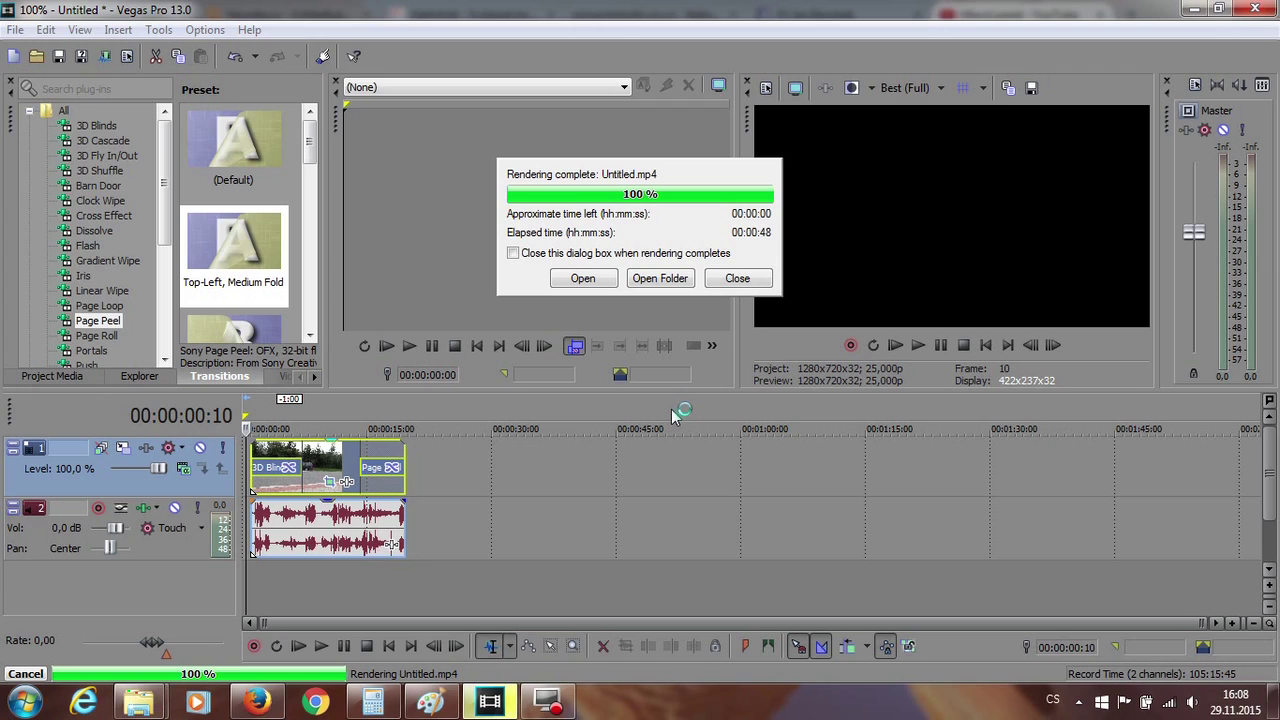
{"action": "left_click", "coordinate": [583, 283]}
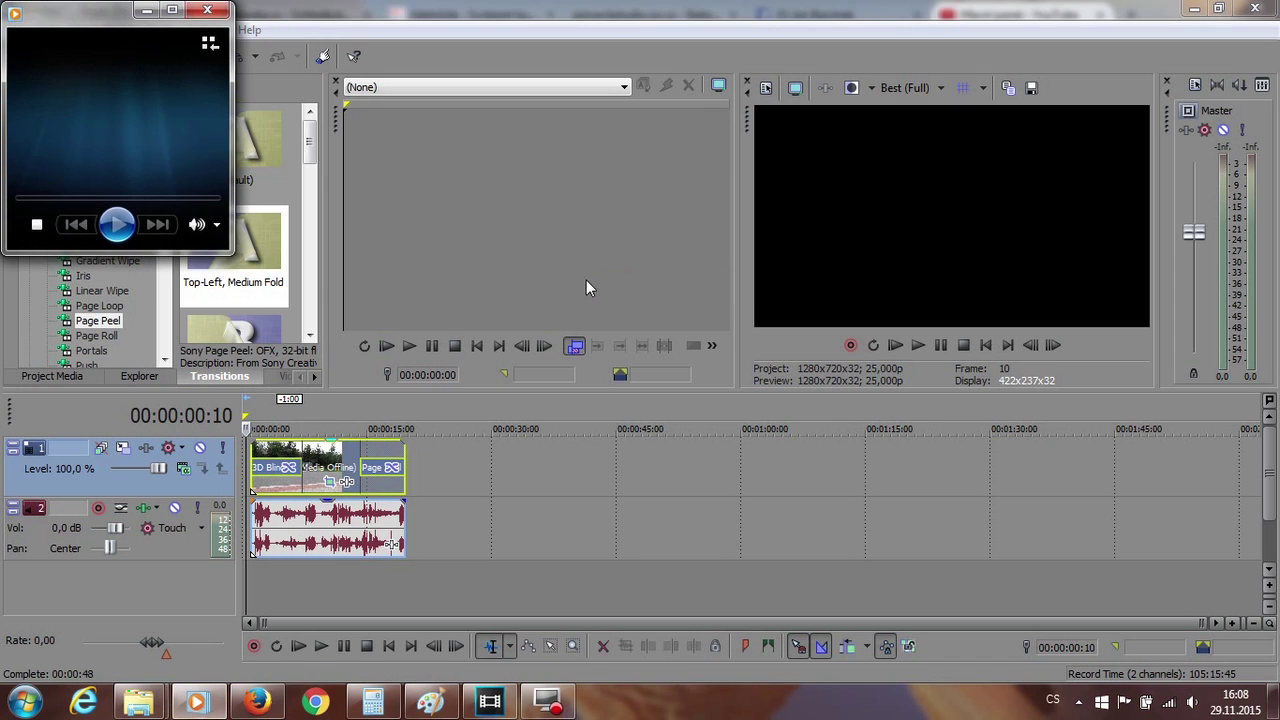